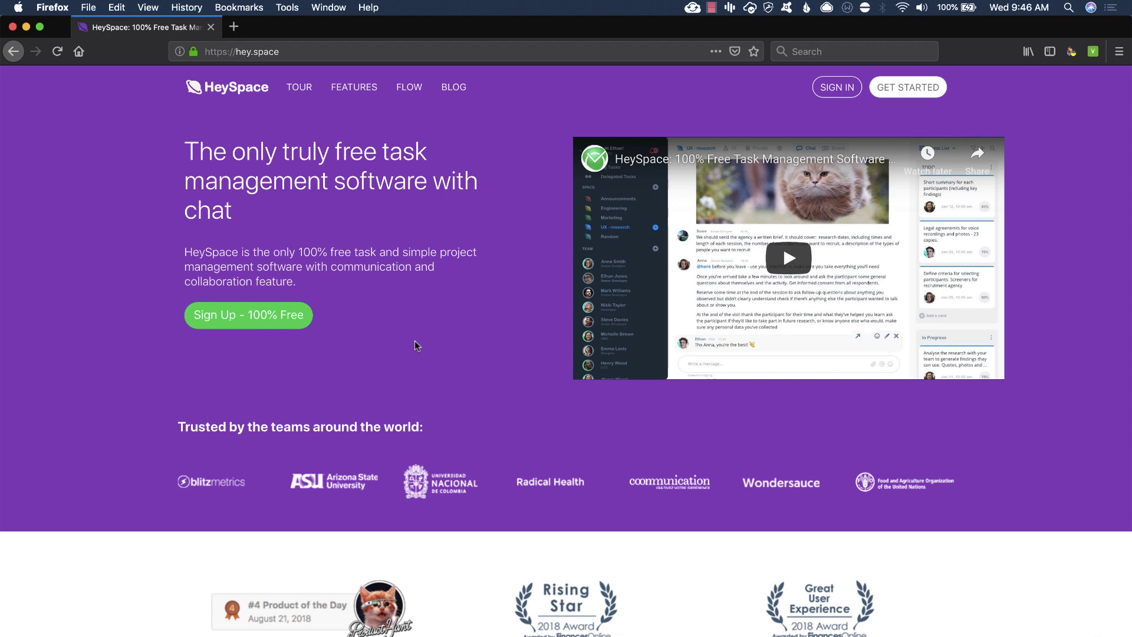
# Scroll up and down the hey.space home page to look over the product features
pyautogui.scroll(-1, 415, 341)
pyautogui.scroll(1, 415, 342)
pyautogui.scroll(-6, 415, 341)
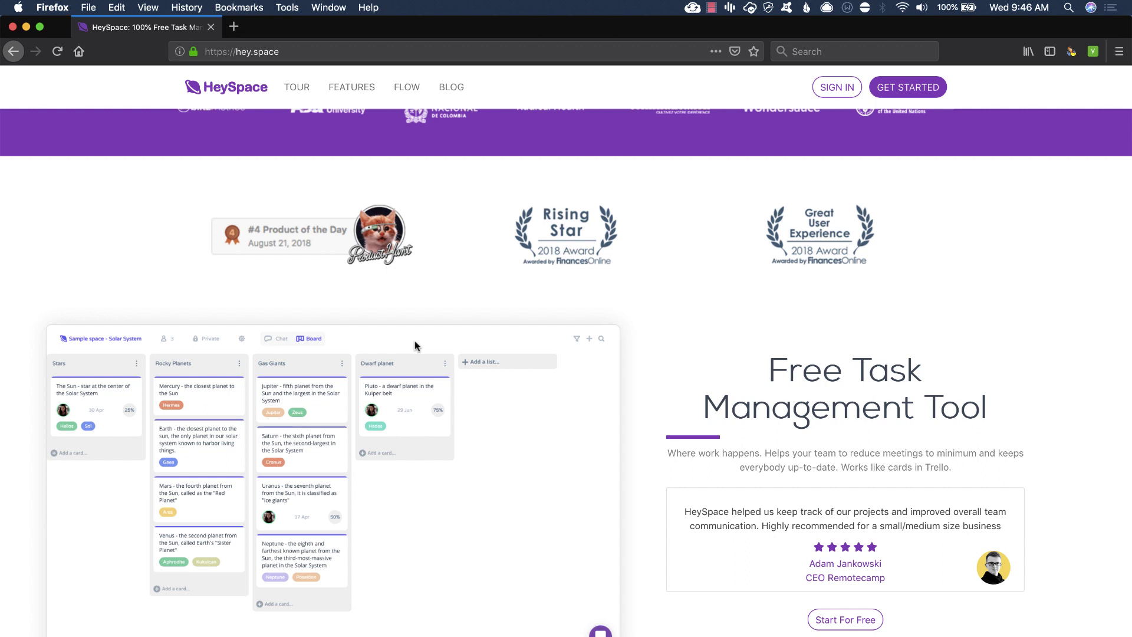
pyautogui.scroll(-2, 415, 342)
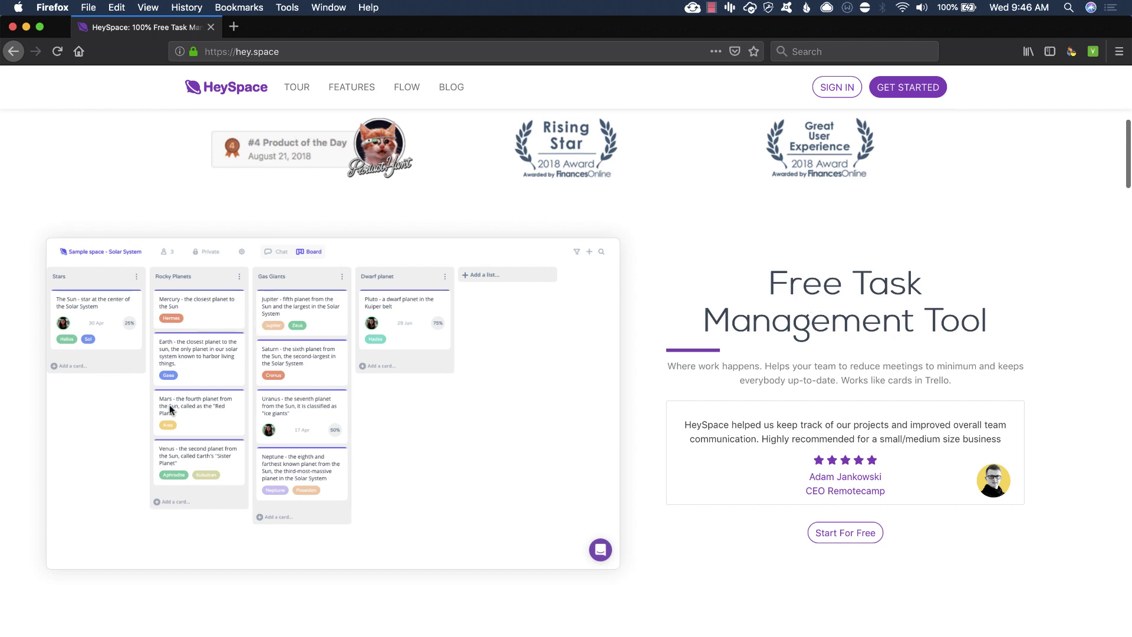
pyautogui.scroll(-2, 170, 407)
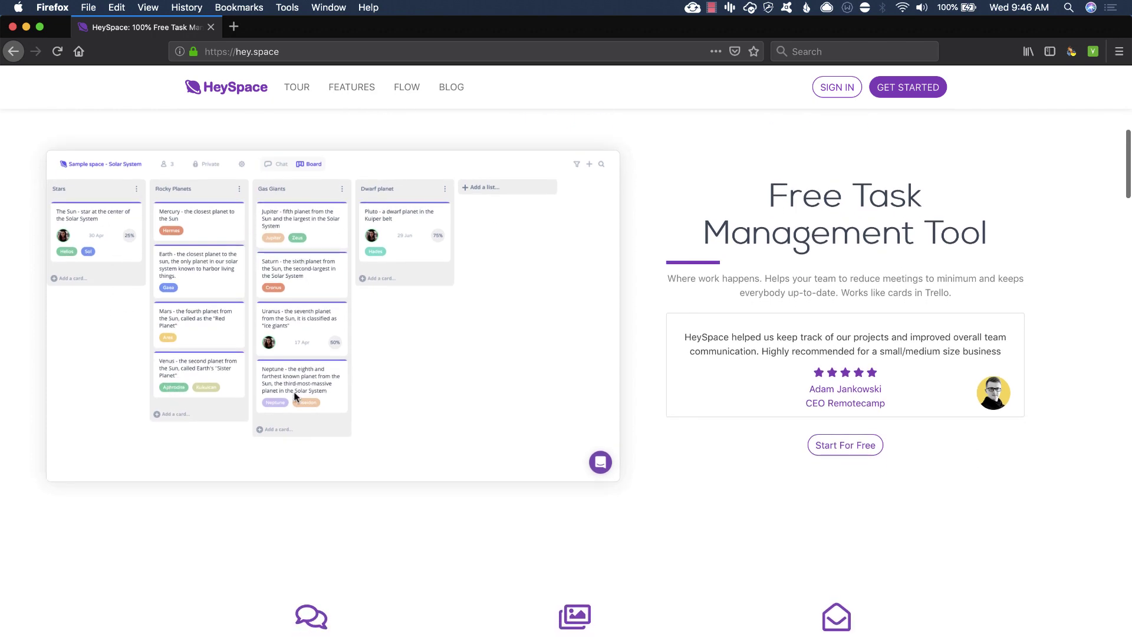
pyautogui.scroll(-15, 294, 391)
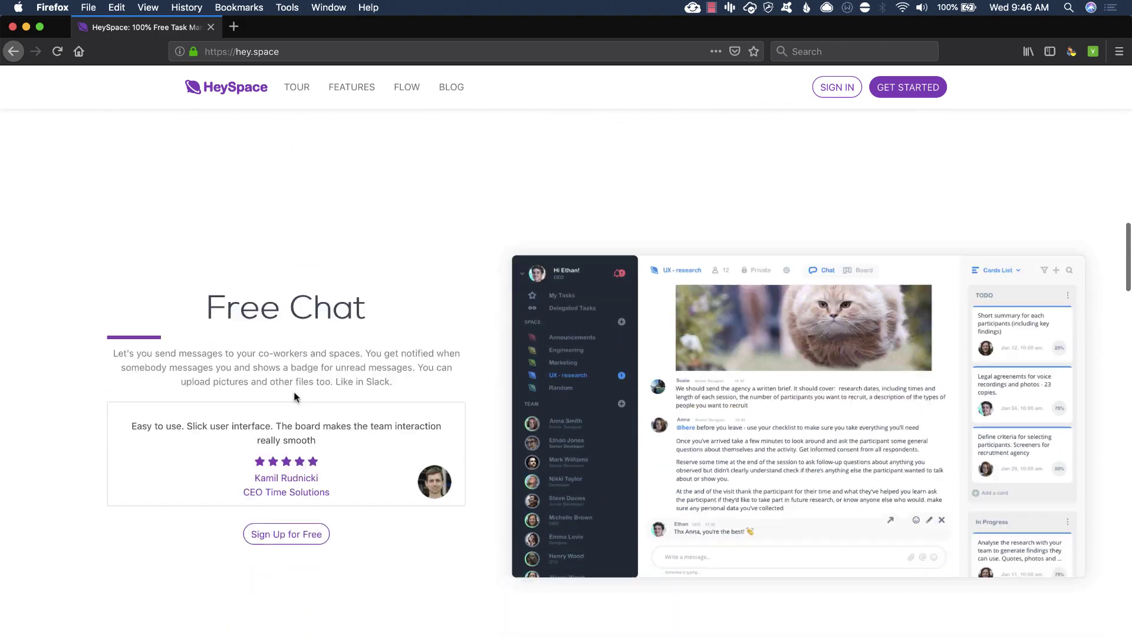
pyautogui.scroll(-12, 294, 396)
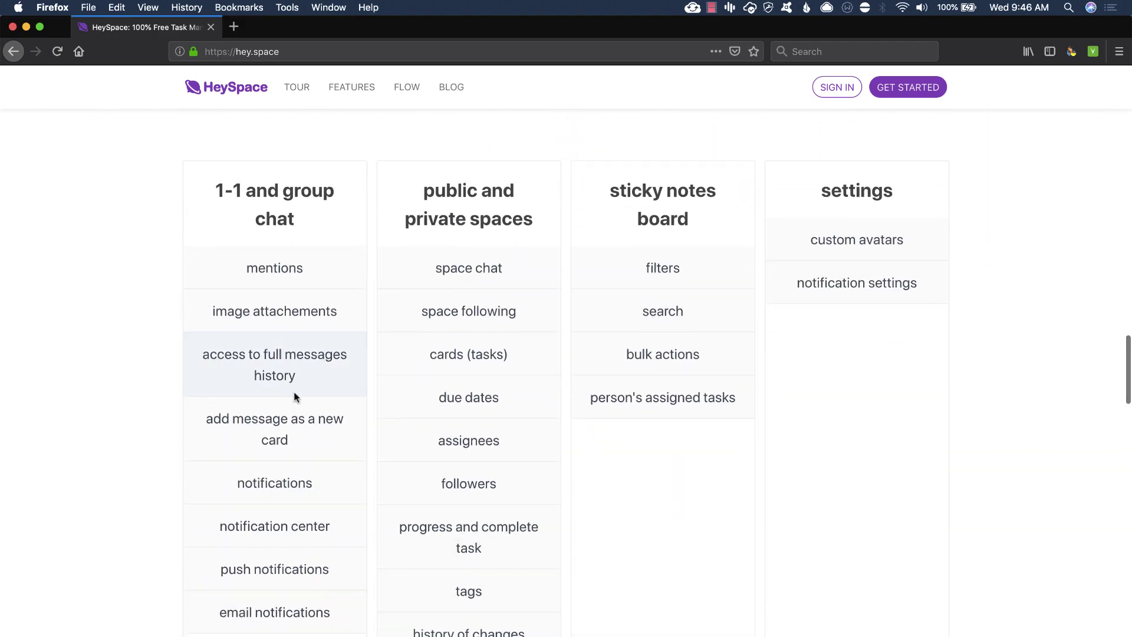
pyautogui.scroll(-1, 293, 396)
pyautogui.scroll(5, 386, 327)
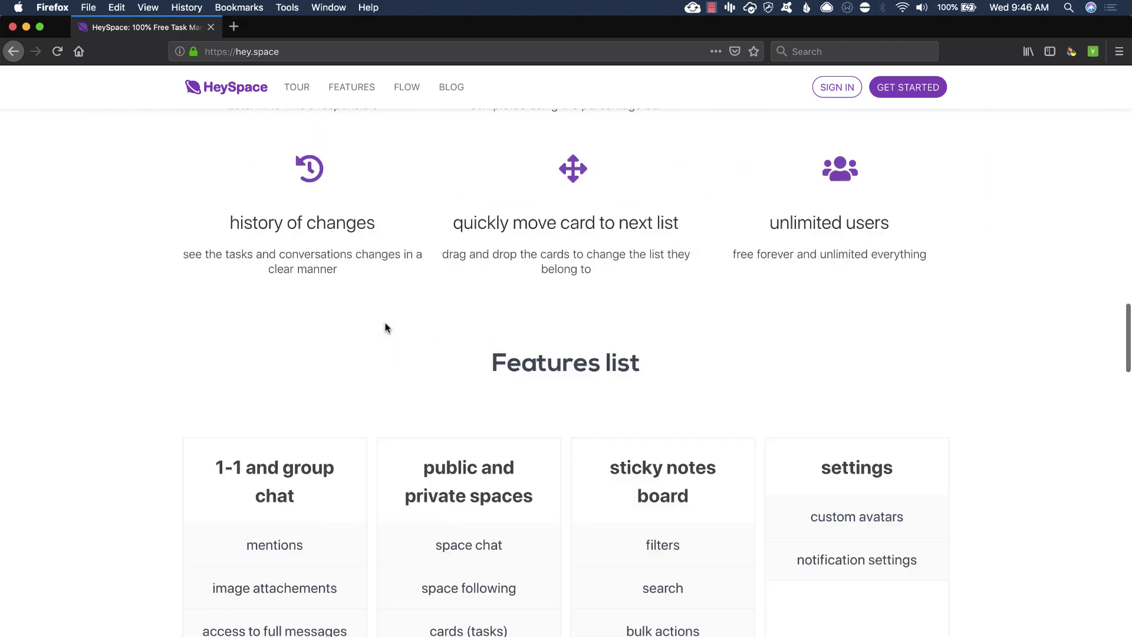
pyautogui.scroll(20, 386, 327)
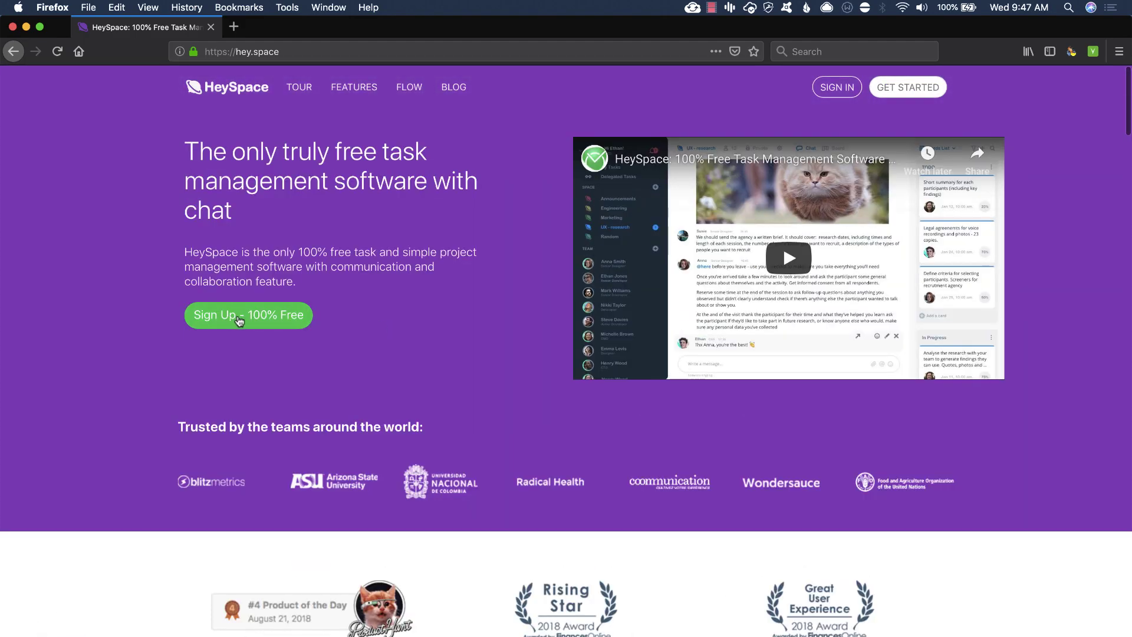
pyautogui.scroll(-20, 309, 366)
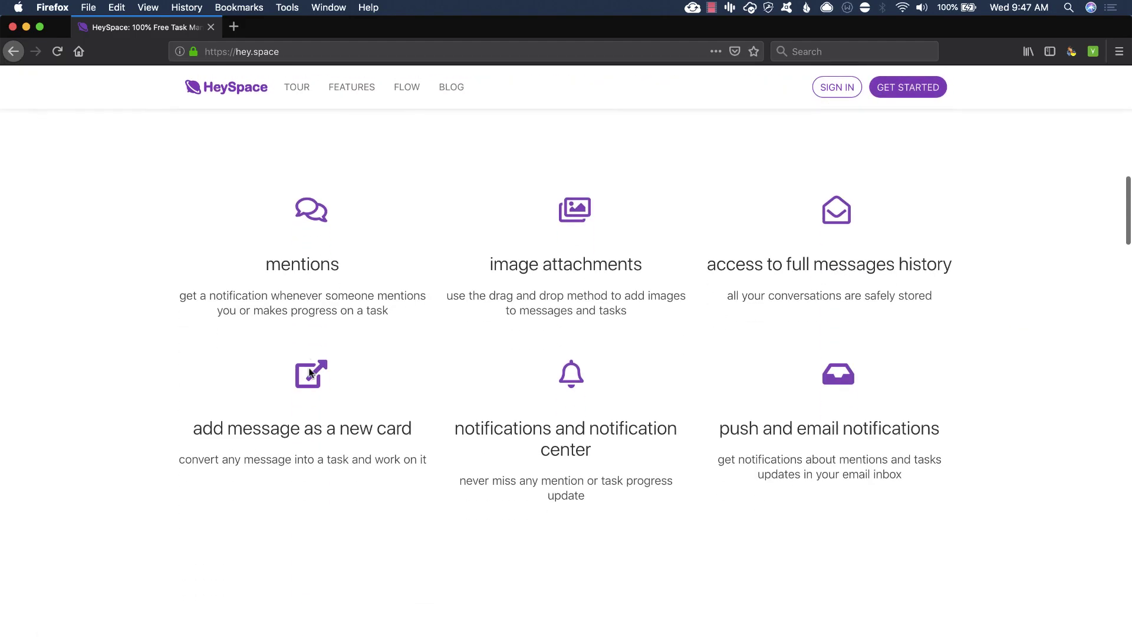
pyautogui.scroll(-20, 309, 372)
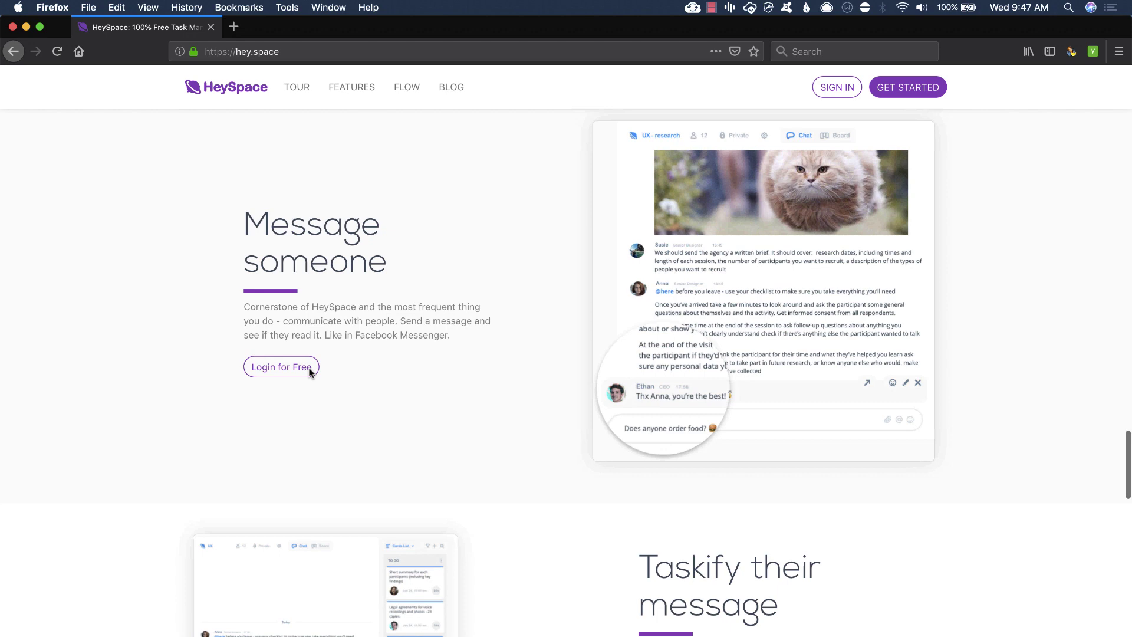
pyautogui.scroll(-20, 309, 373)
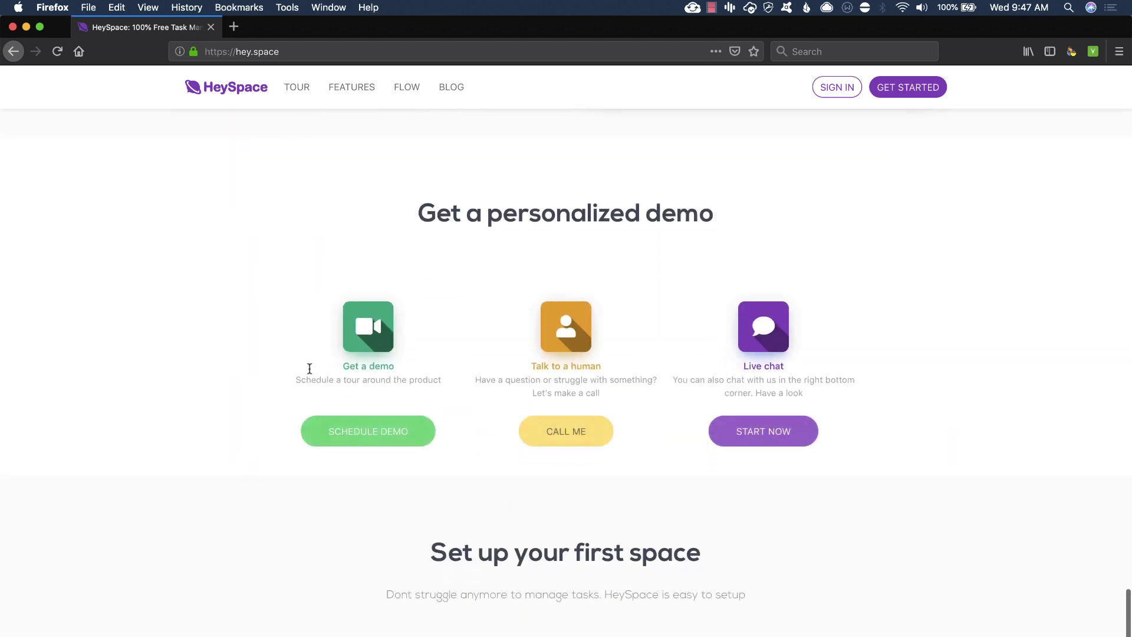
pyautogui.scroll(-15, 309, 370)
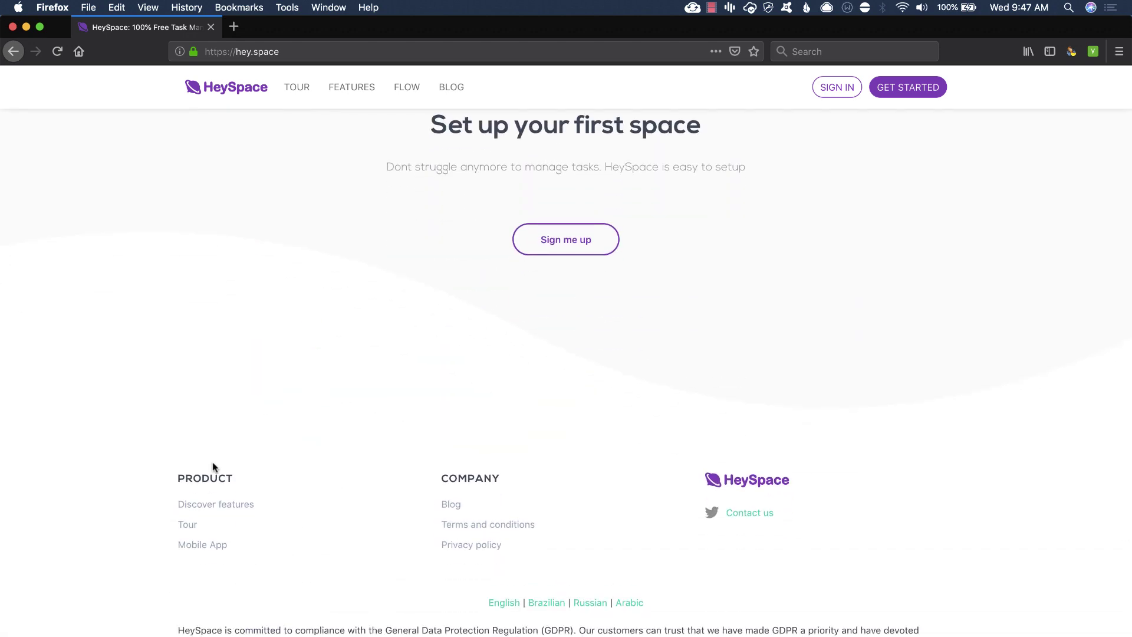
pyautogui.scroll(20, 390, 477)
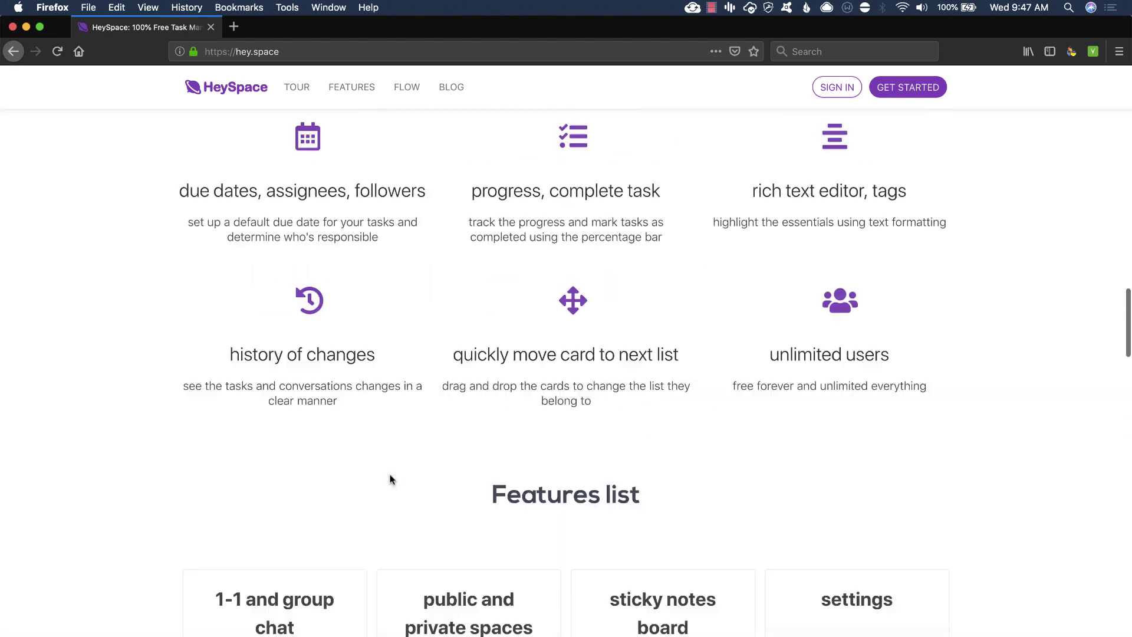
pyautogui.scroll(15, 391, 479)
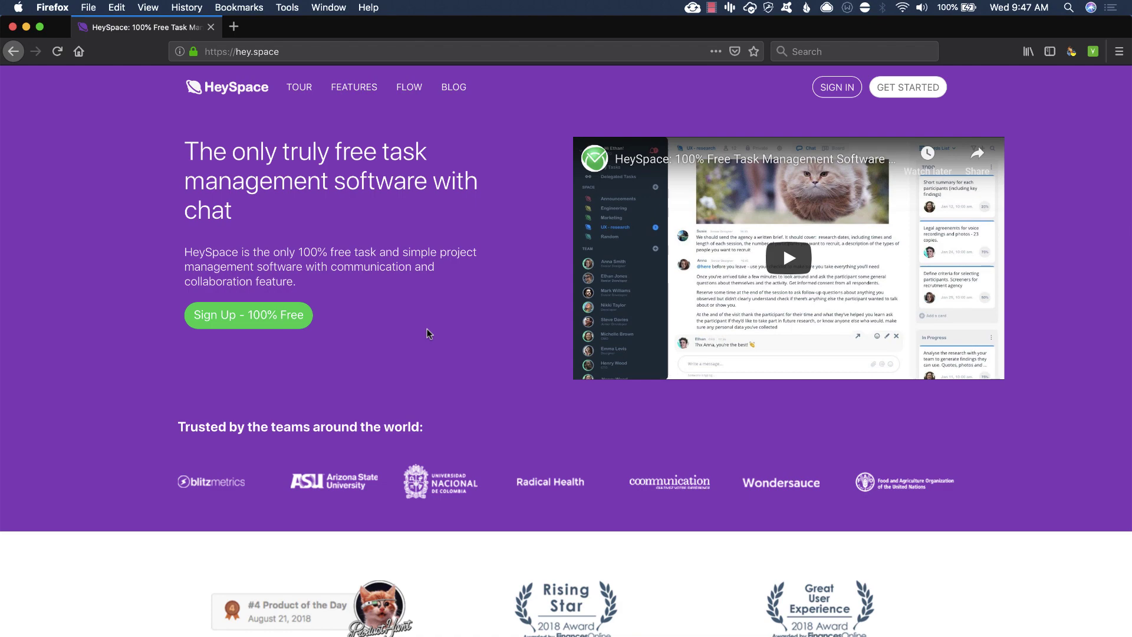
pyautogui.scroll(-20, 426, 334)
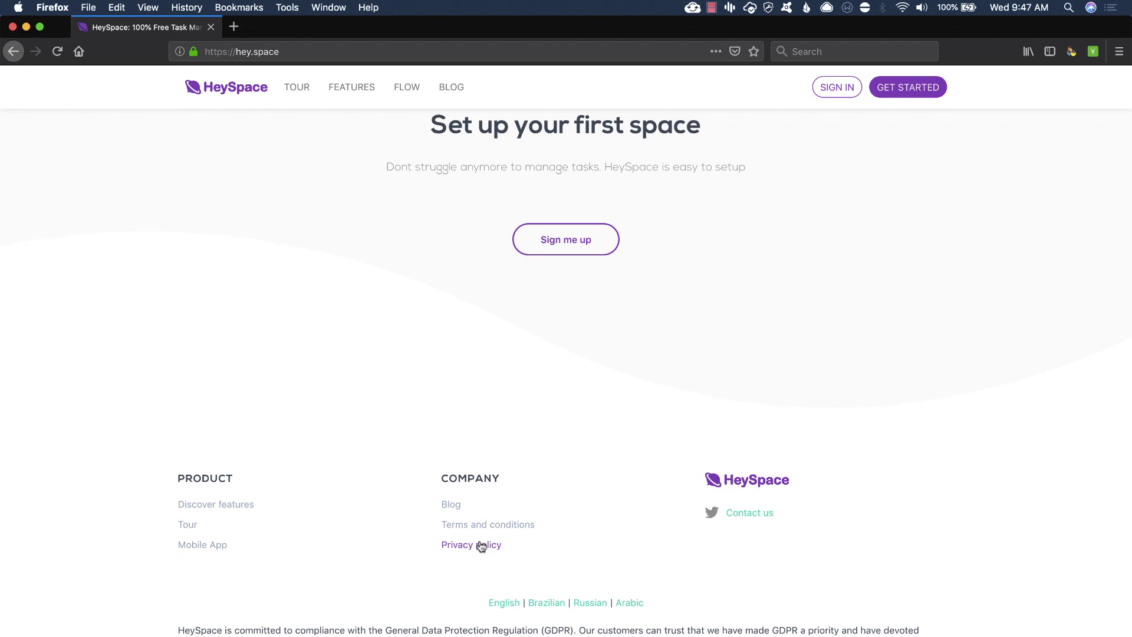
pyautogui.scroll(20, 483, 455)
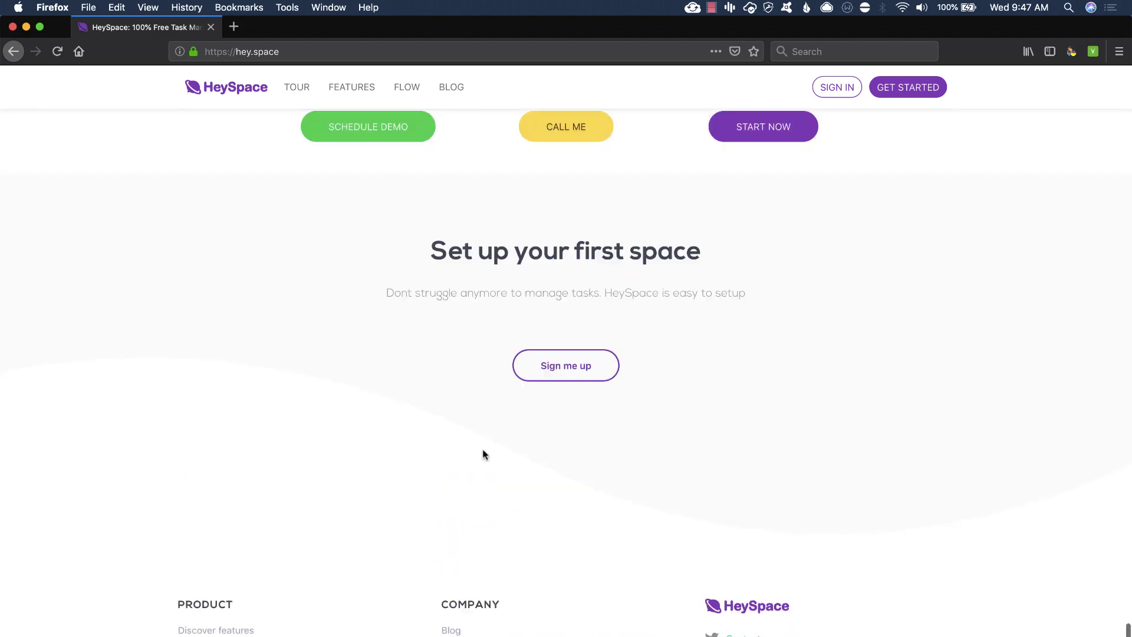
pyautogui.scroll(15, 482, 454)
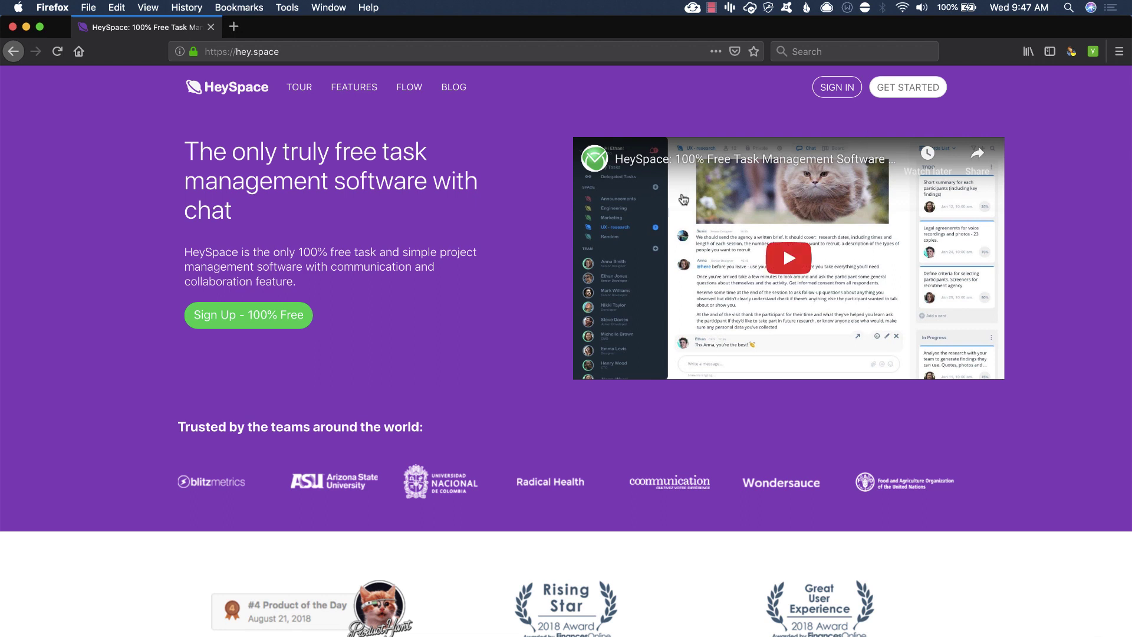
# Open the sign-up form and enter your full name and email address
pyautogui.click(908, 88)
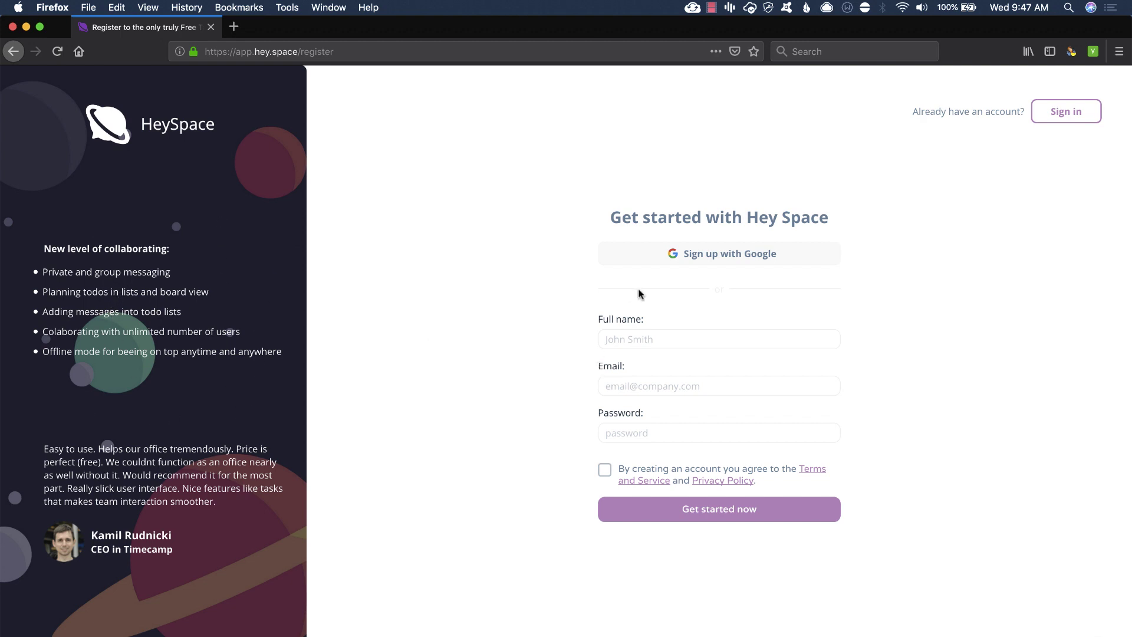
pyautogui.click(631, 339)
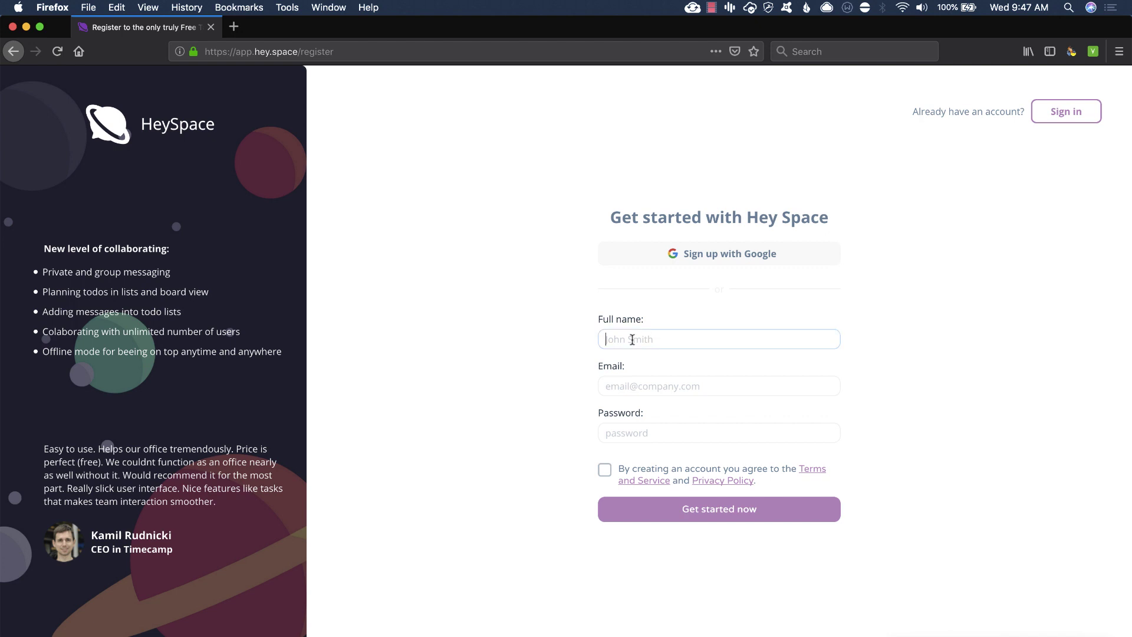
pyautogui.press('Tab')
pyautogui.write('david@')
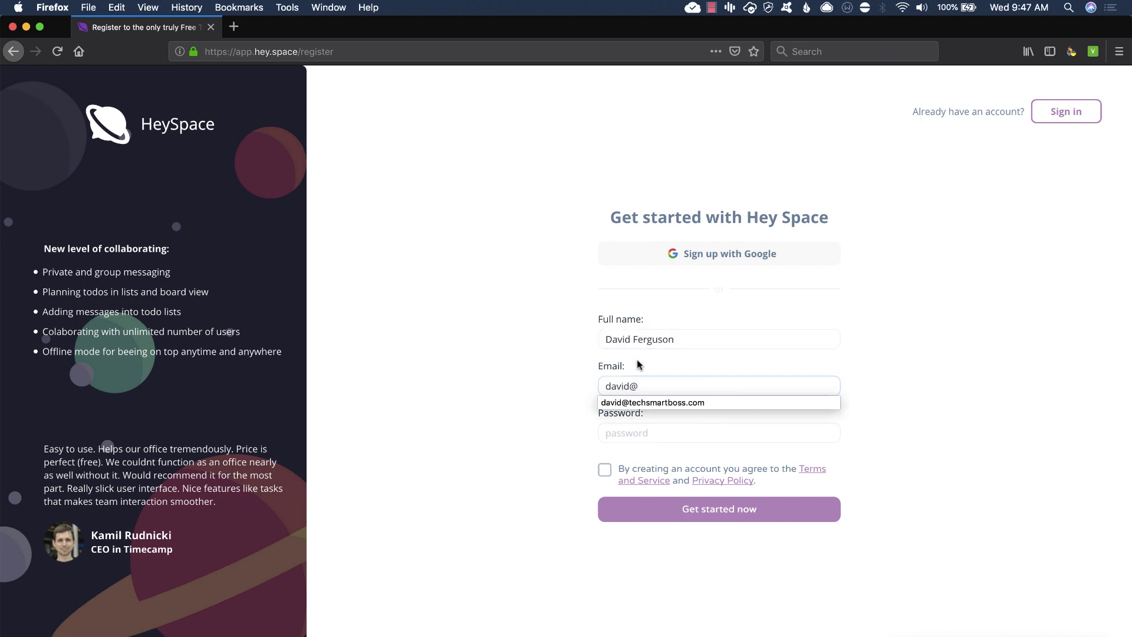
pyautogui.click(641, 402)
# Enter the account password, accept the terms and privacy policy, and submit the registration
pyautogui.click(641, 436)
pyautogui.write('••')
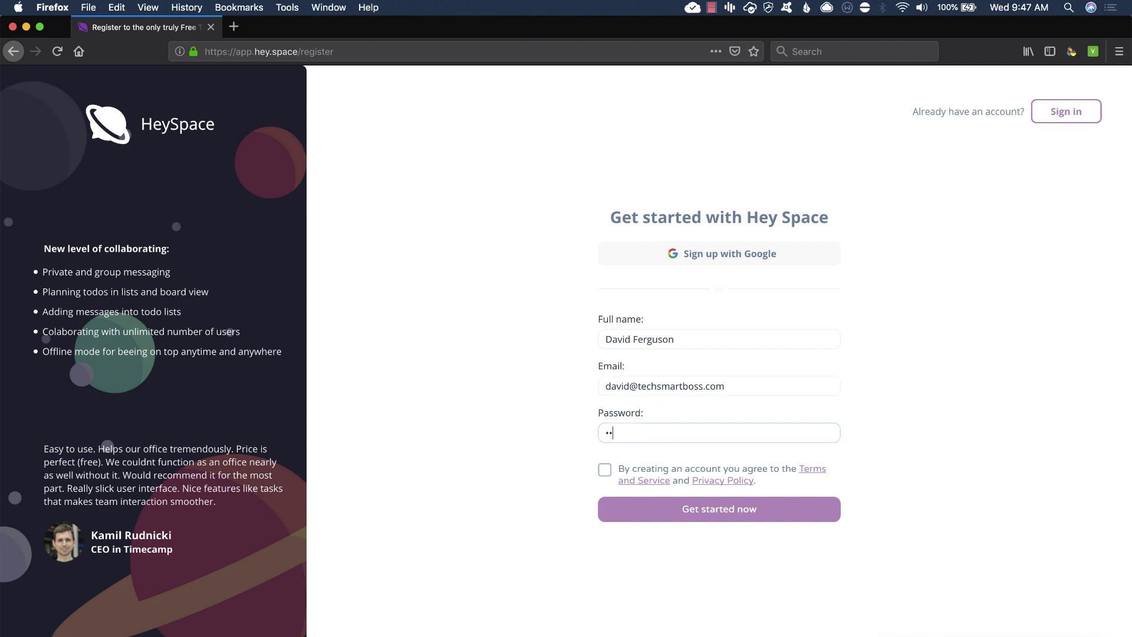
pyautogui.write('••••••')
pyautogui.click(605, 470)
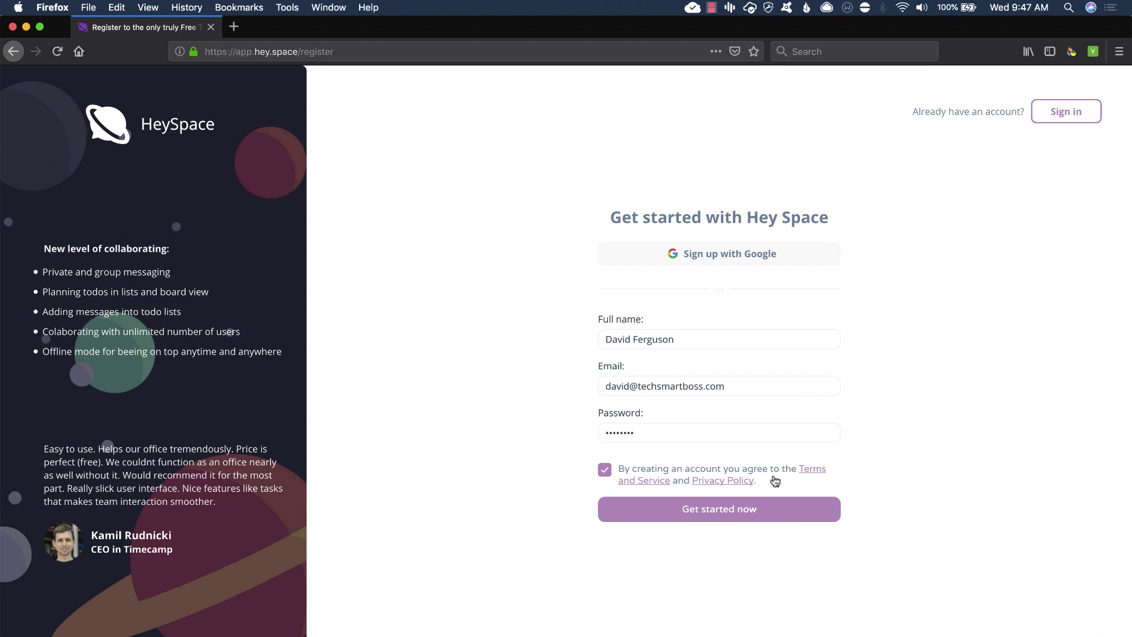
pyautogui.click(679, 514)
pyautogui.click(706, 514)
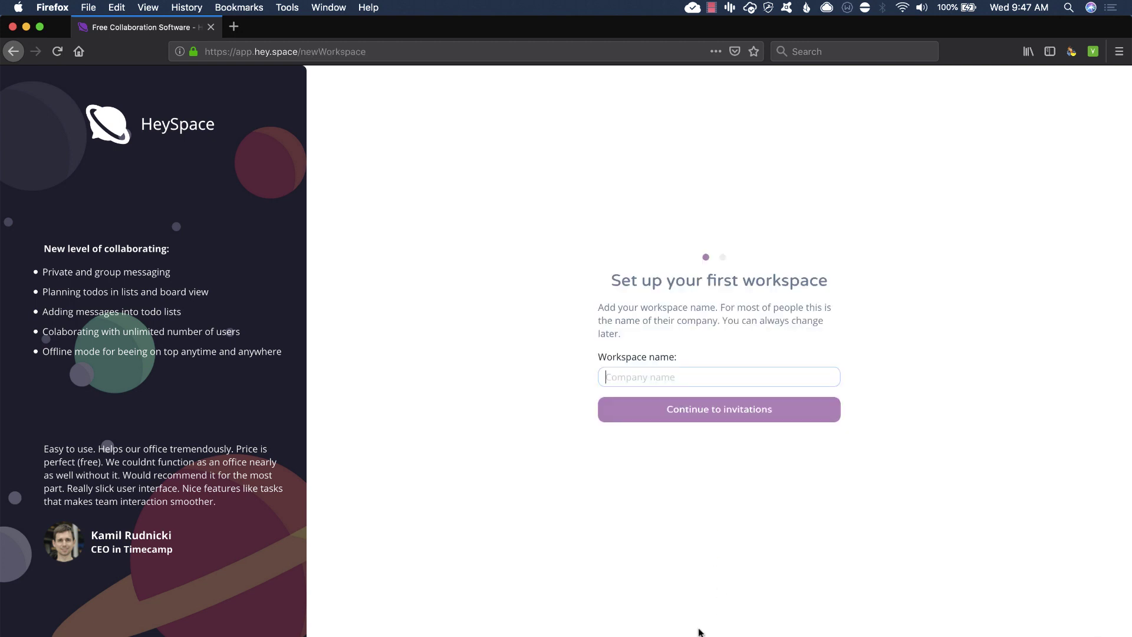
# Name the workspace 'Tech Smart Boss', skip inviting anyone, and start exploring it
pyautogui.write('Te')
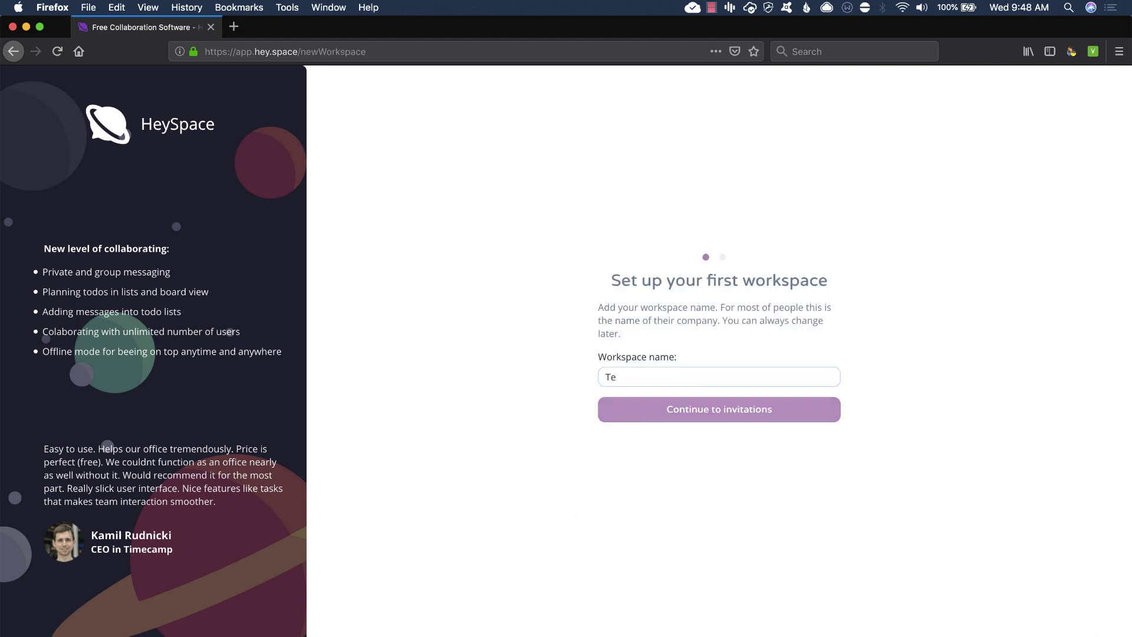
pyautogui.write('ch Smart Boss')
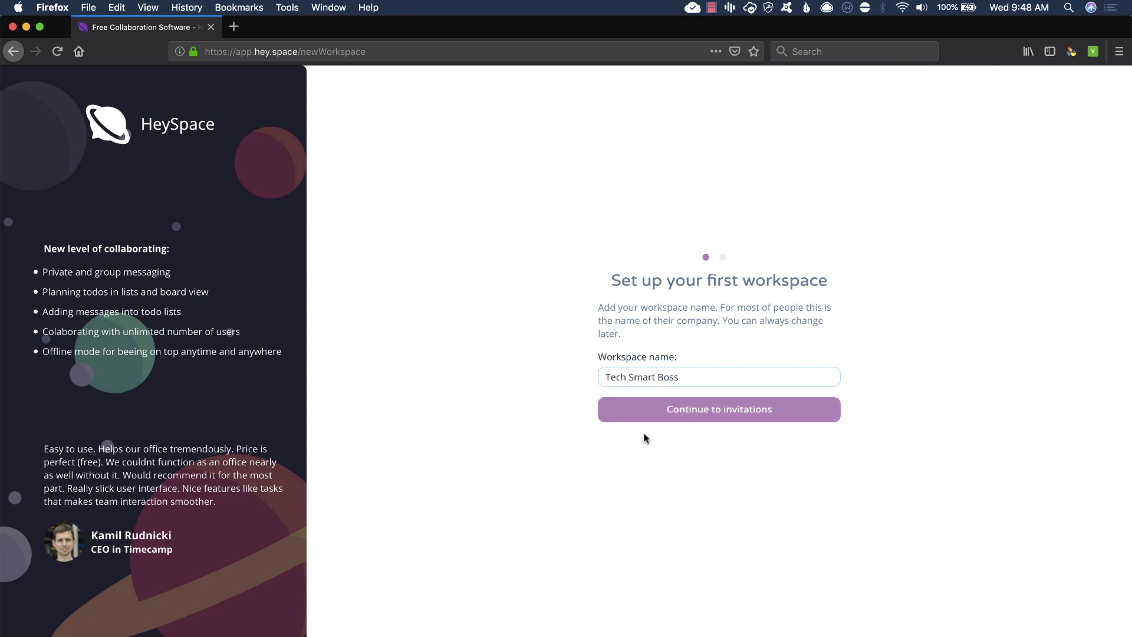
pyautogui.click(700, 416)
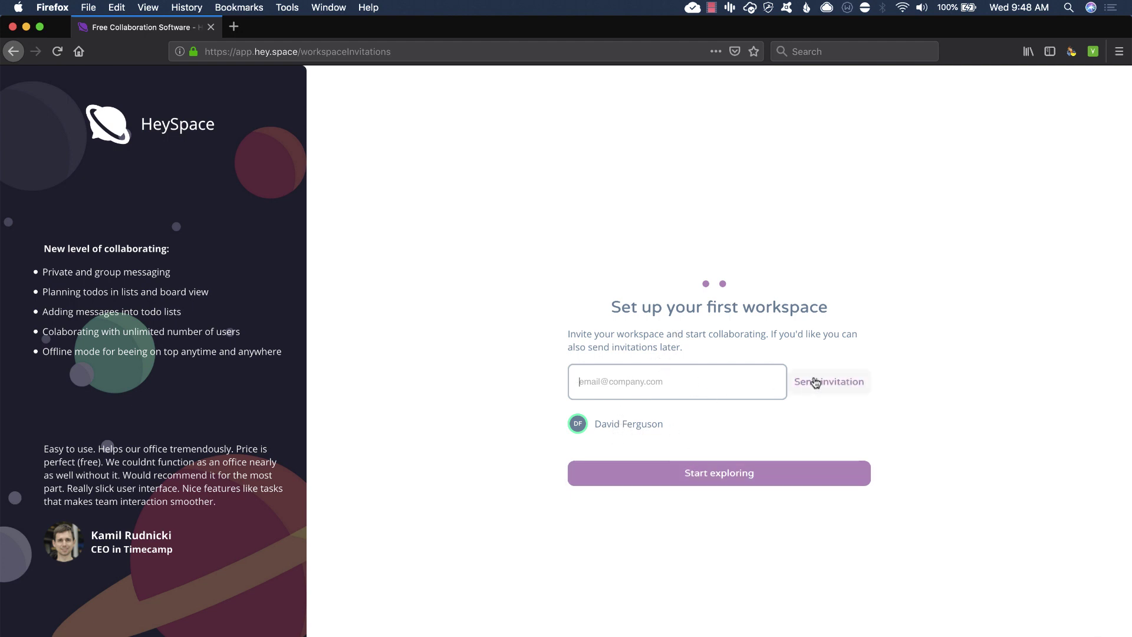
pyautogui.click(699, 475)
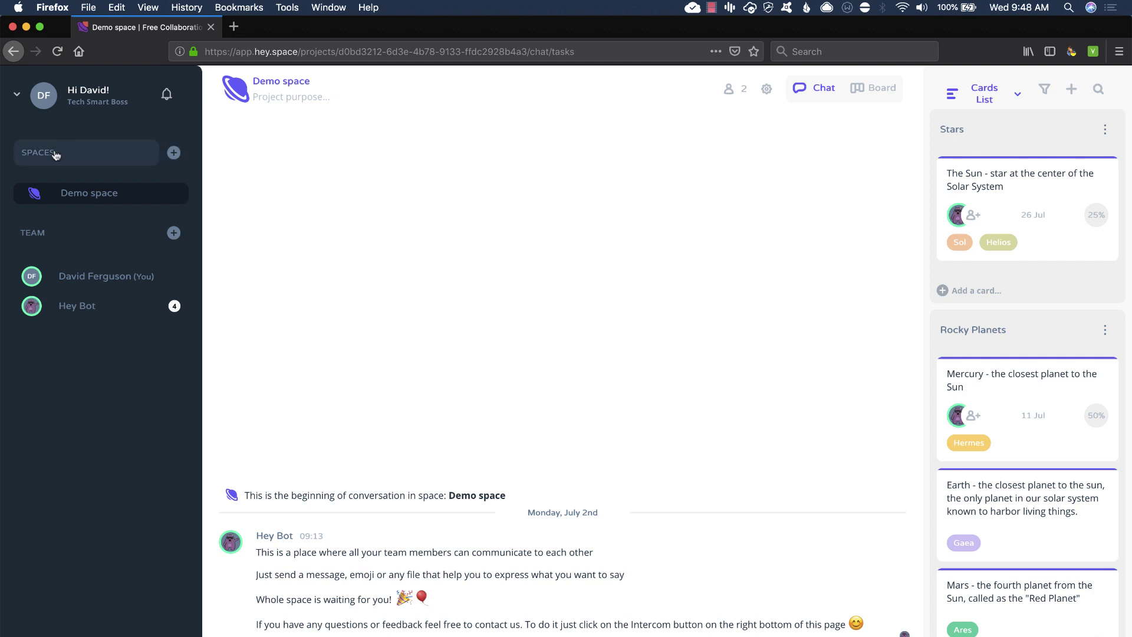
pyautogui.click(65, 196)
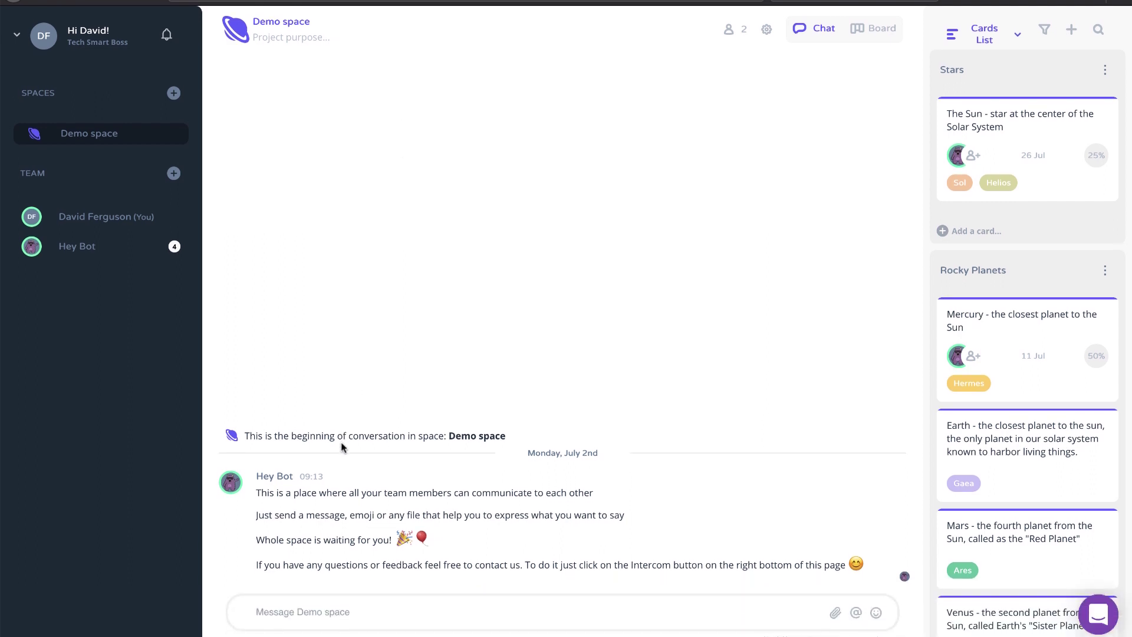
pyautogui.click(524, 598)
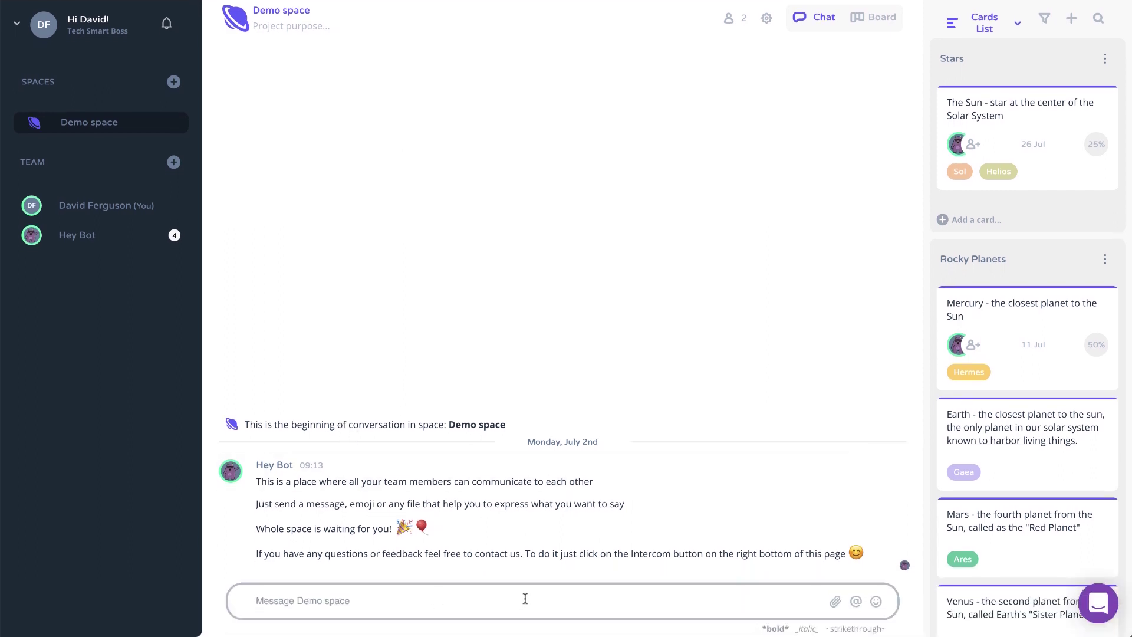
pyautogui.write('type some messages here')
pyautogui.press('Return')
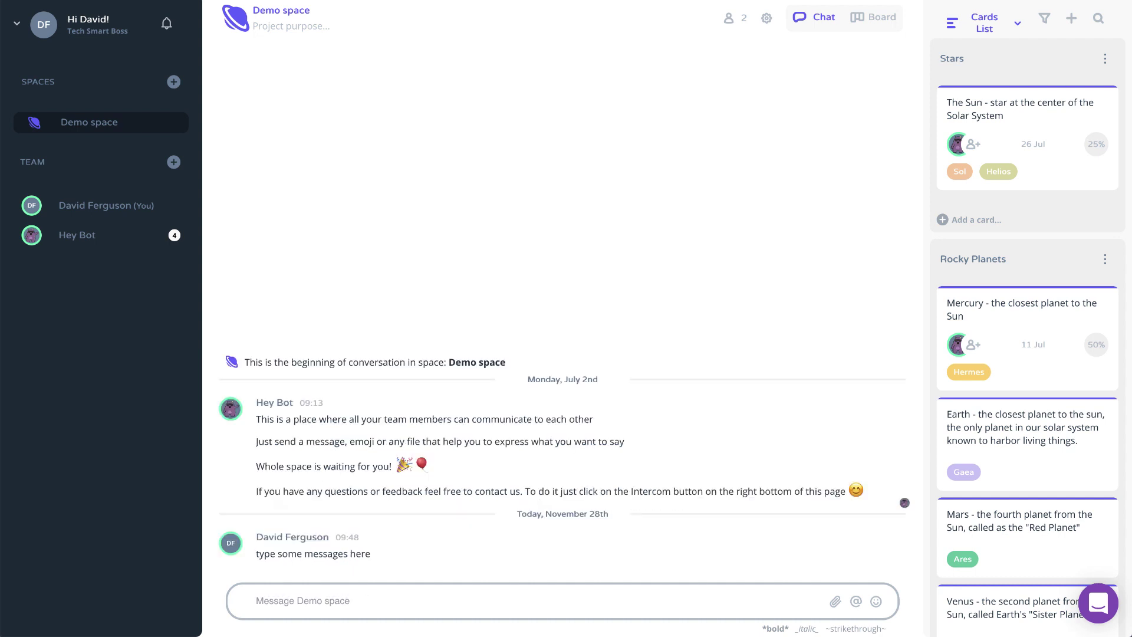
pyautogui.write('@')
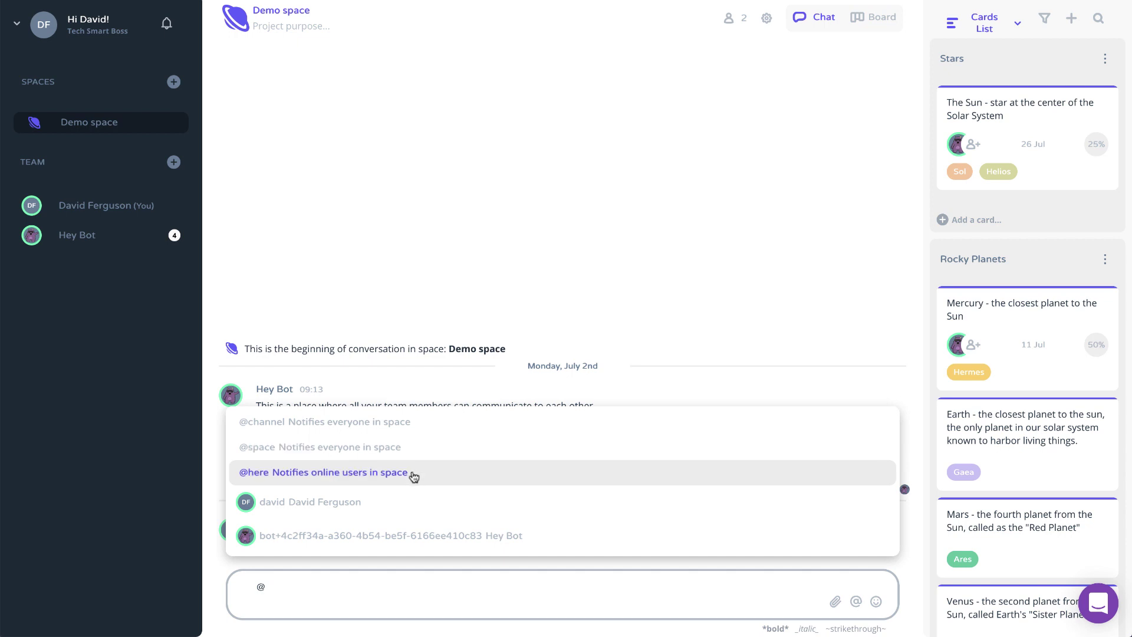
pyautogui.press('BackSpace')
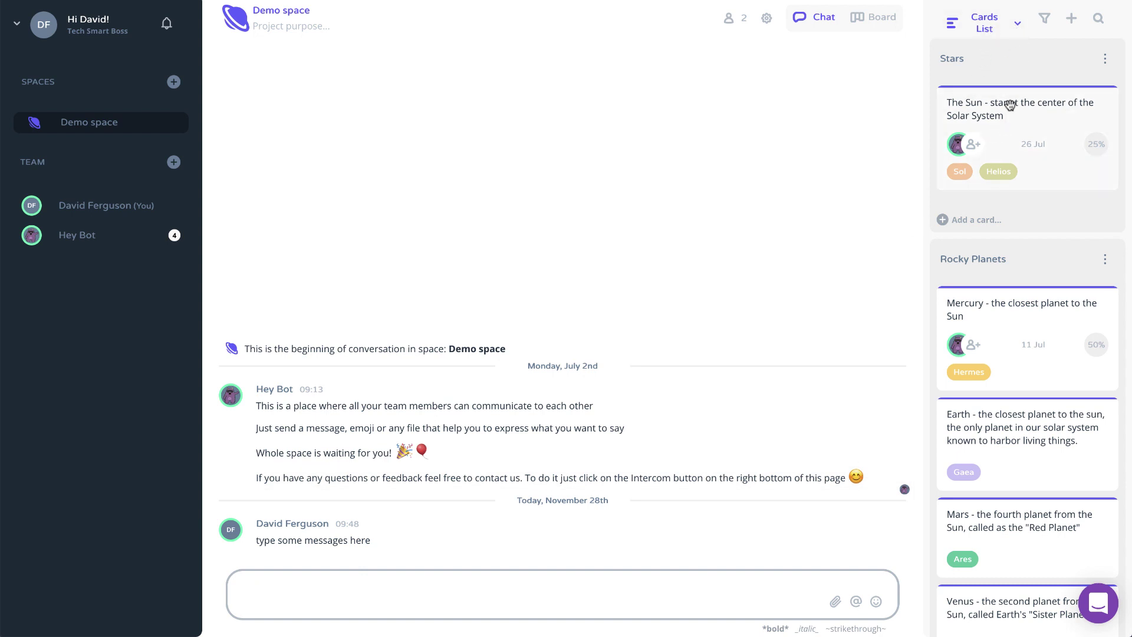
# Open The Sun card from the Stars list and add code markup to its description, previewing it
pyautogui.click(1018, 31)
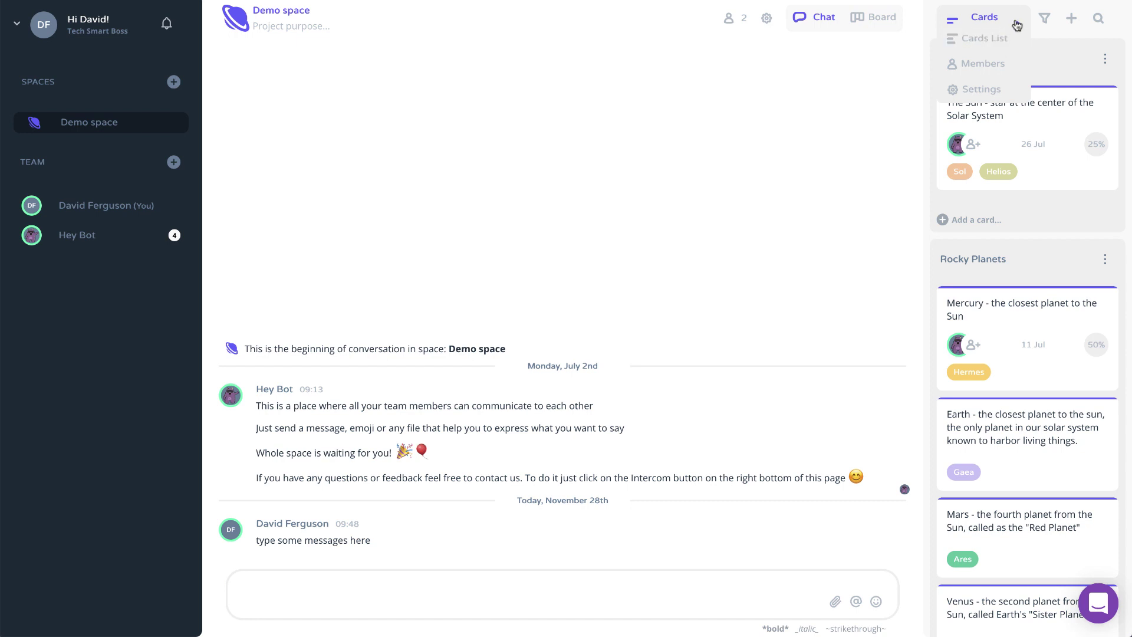
pyautogui.click(1046, 63)
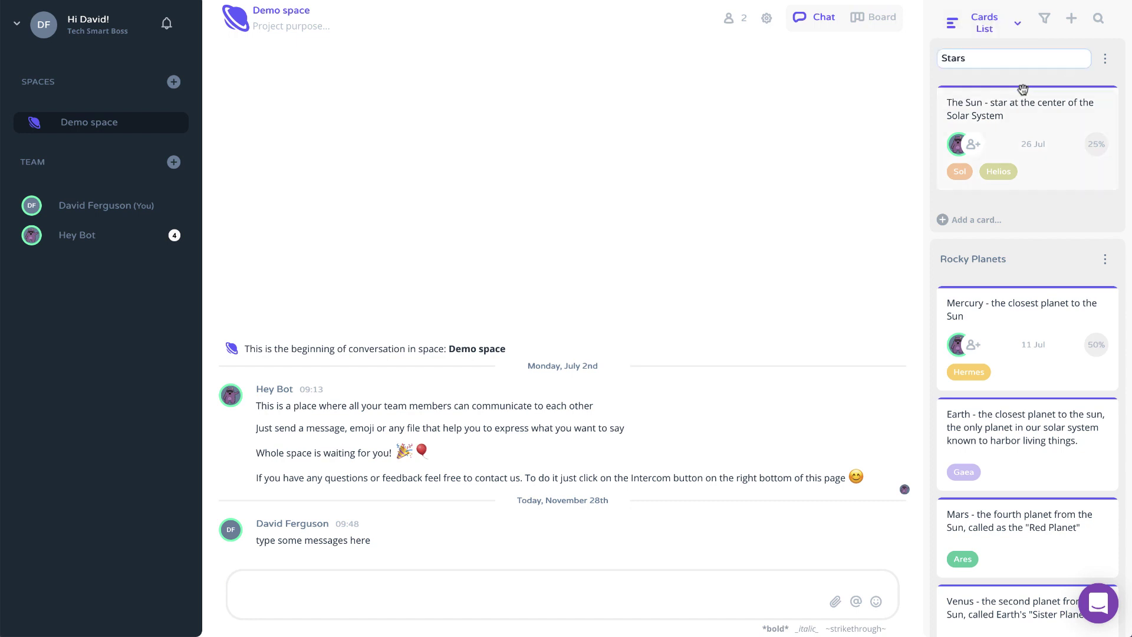
pyautogui.click(998, 133)
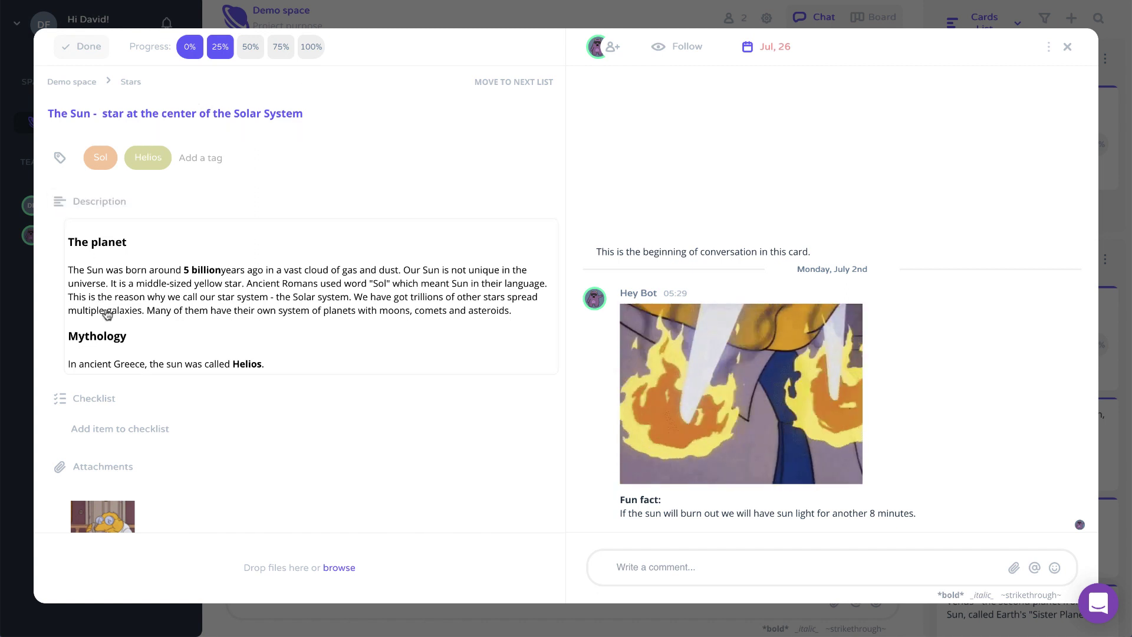
pyautogui.click(123, 247)
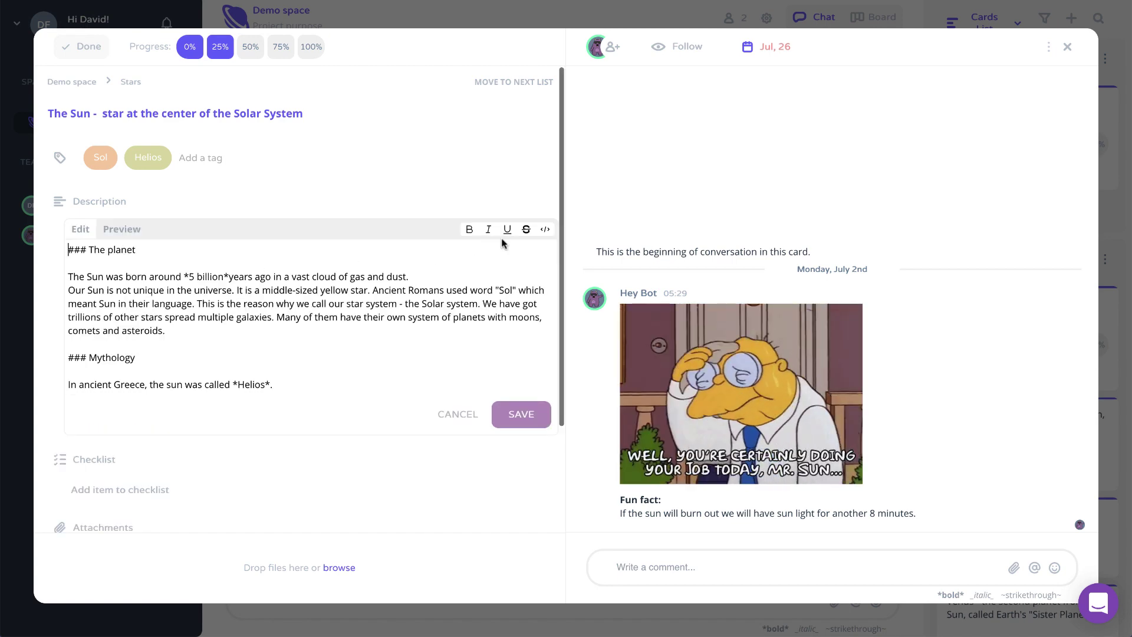
pyautogui.click(542, 229)
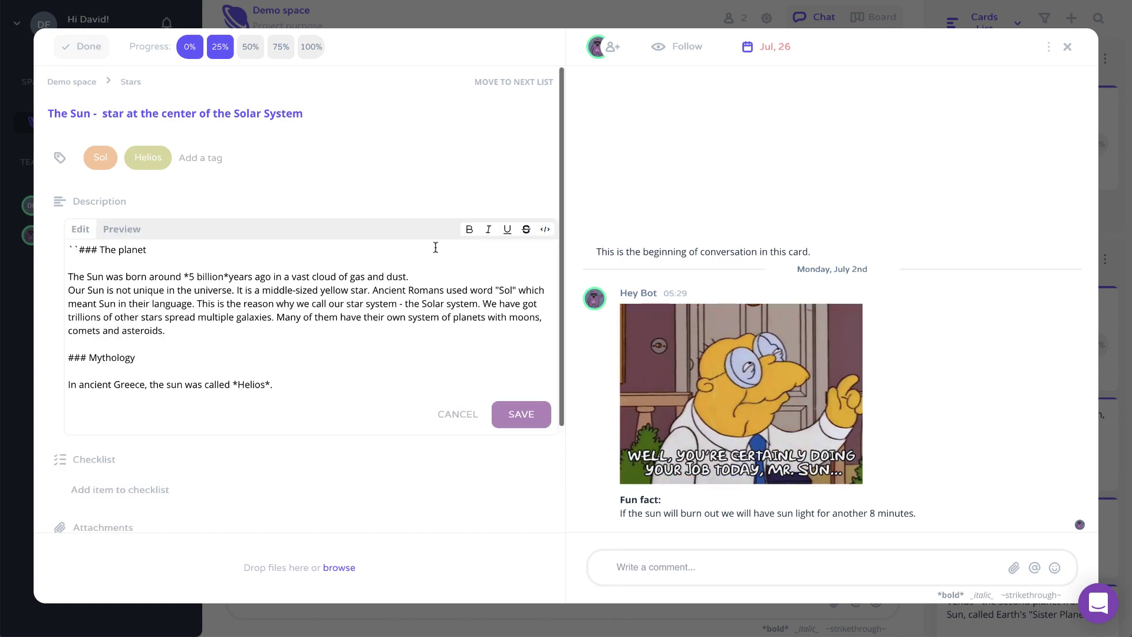
pyautogui.click(118, 230)
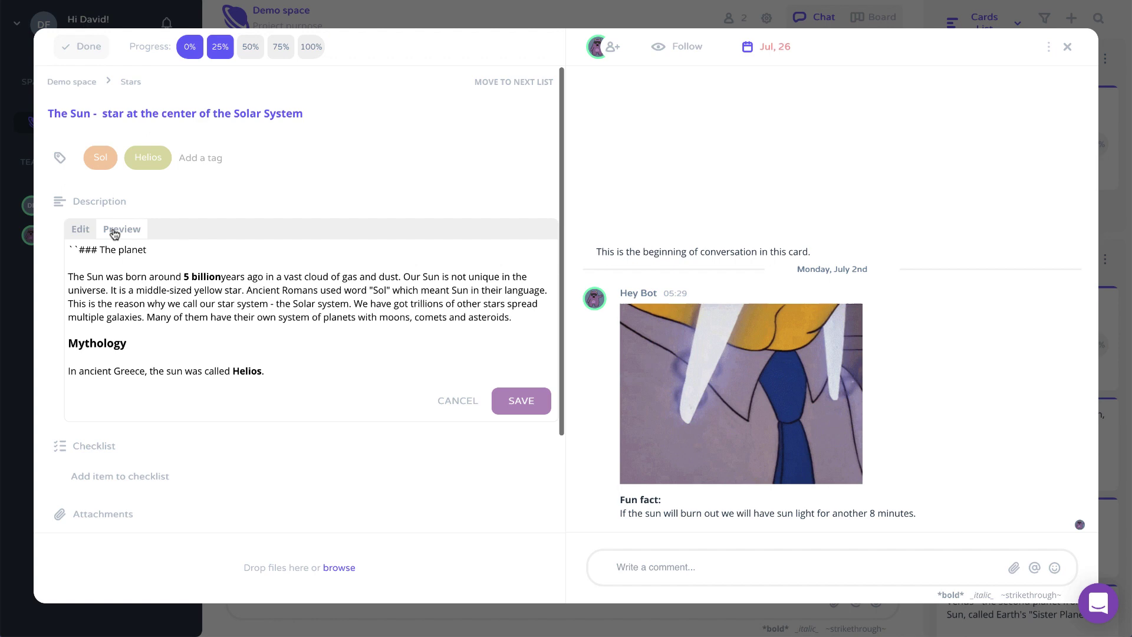
pyautogui.click(83, 232)
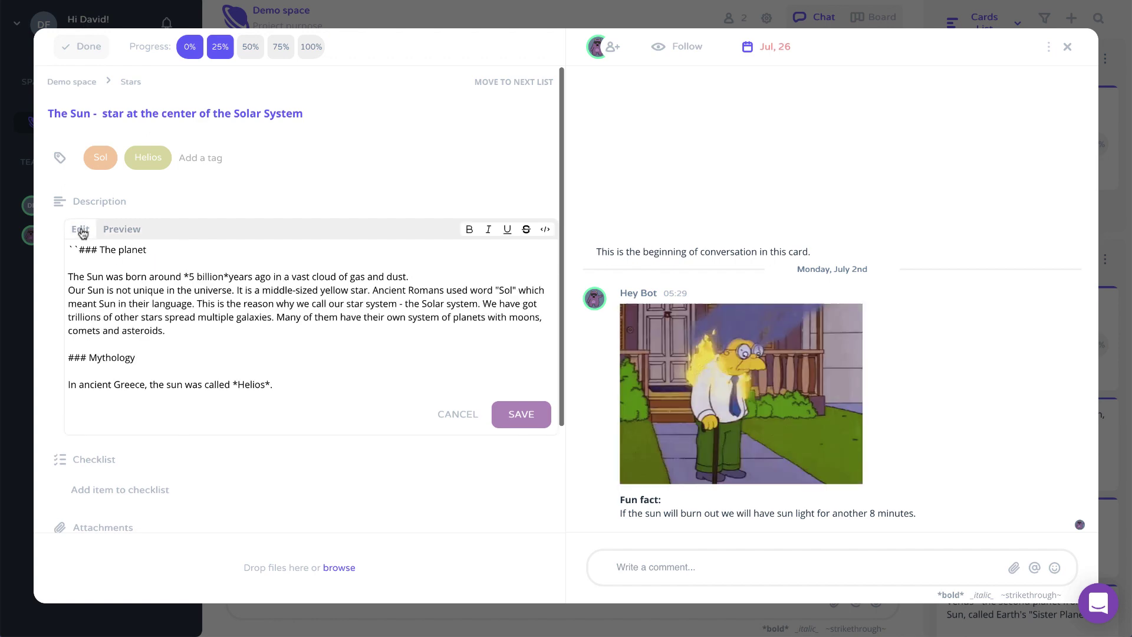
# Add two blank checklist items, follow the card, and open then close the due-date calendar
pyautogui.click(117, 475)
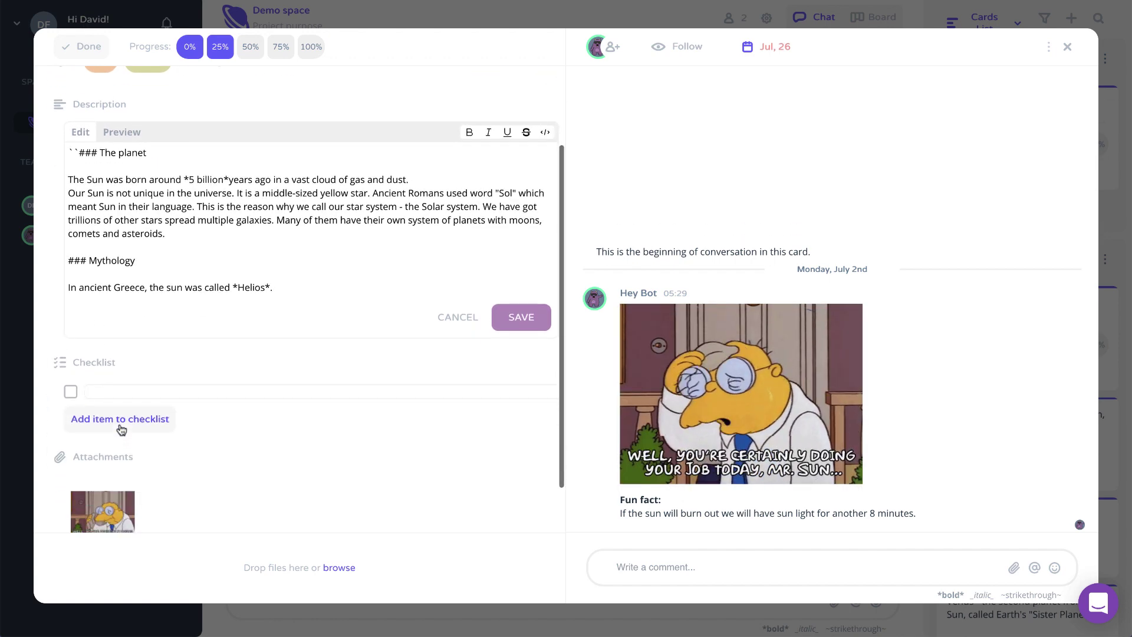
pyautogui.click(119, 423)
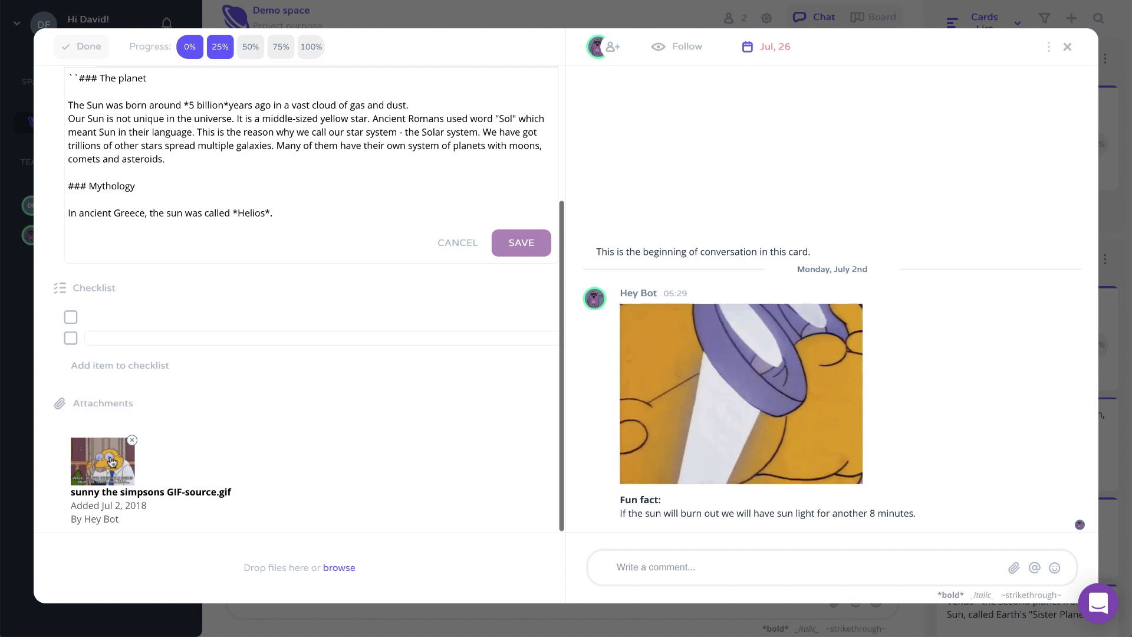
pyautogui.click(669, 565)
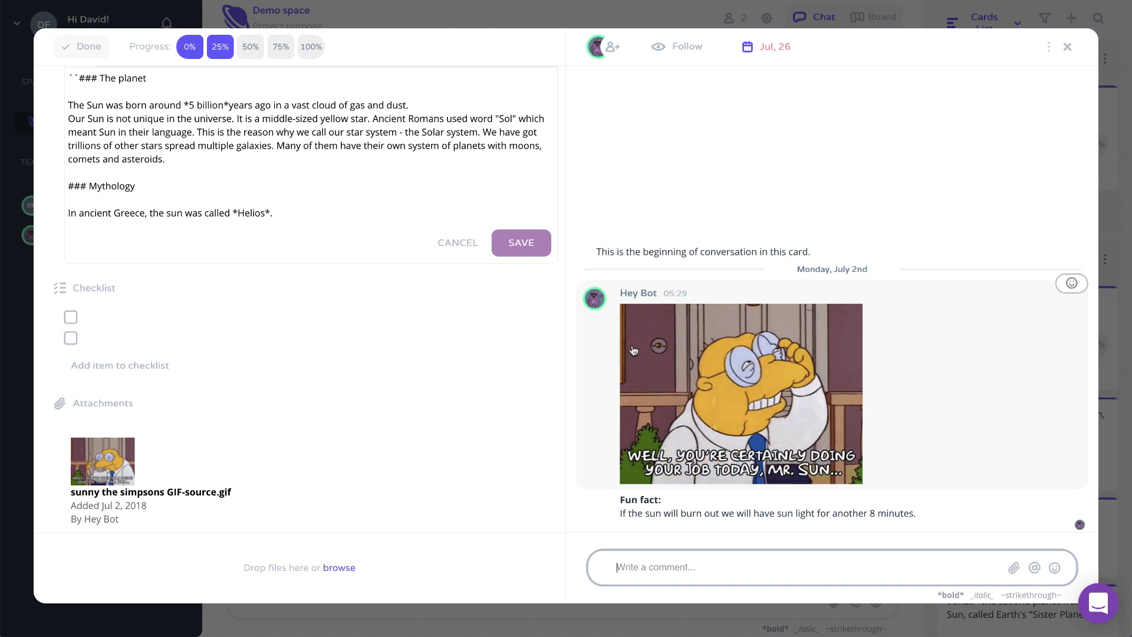
pyautogui.click(613, 47)
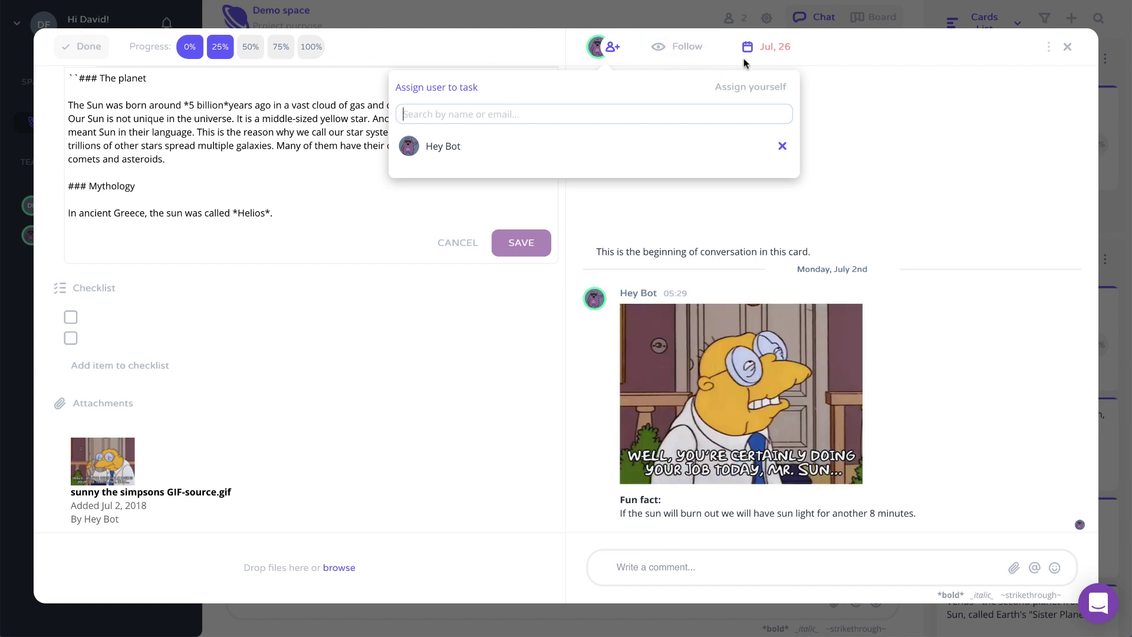
pyautogui.click(684, 50)
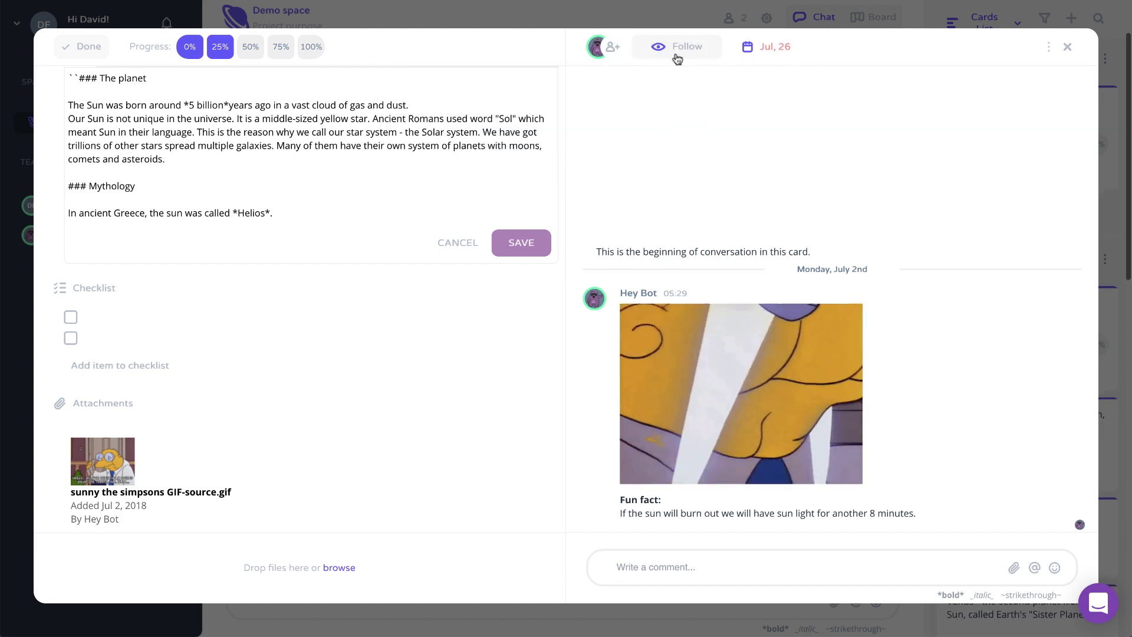
pyautogui.click(772, 53)
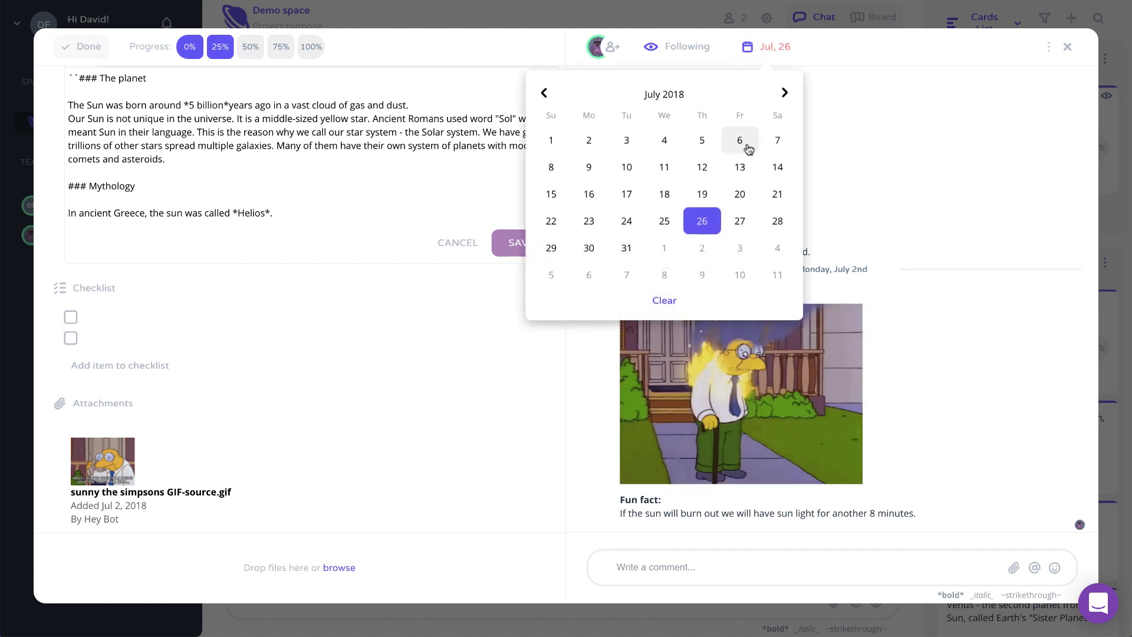
pyautogui.click(768, 51)
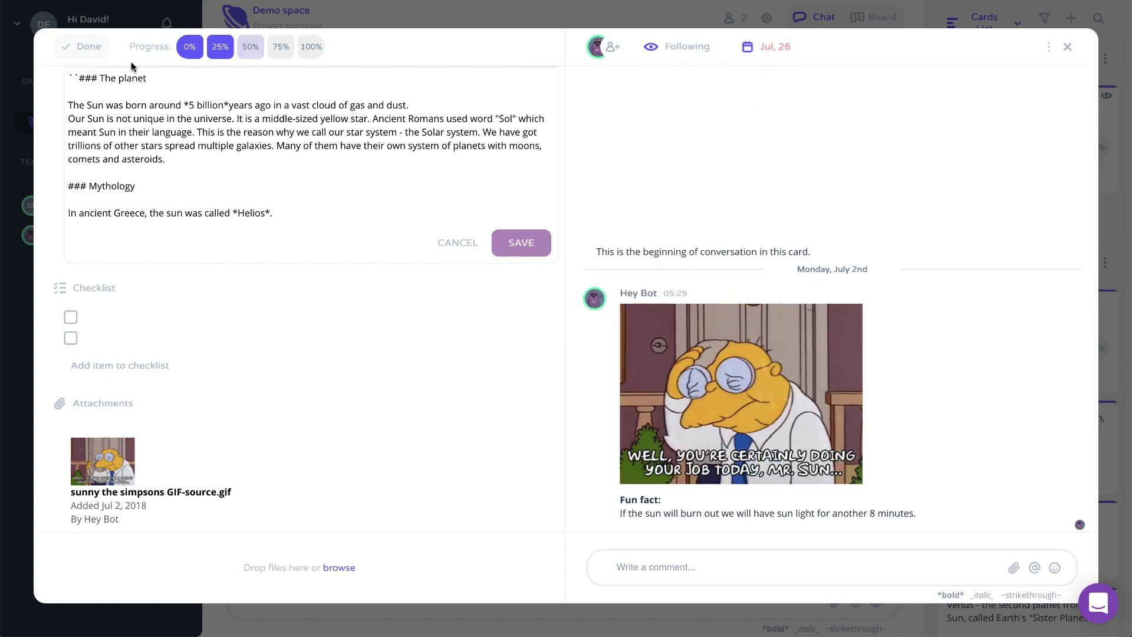
# Discard The Sun card, add a 'testing' card under Stars, then open and close it
pyautogui.click(1067, 48)
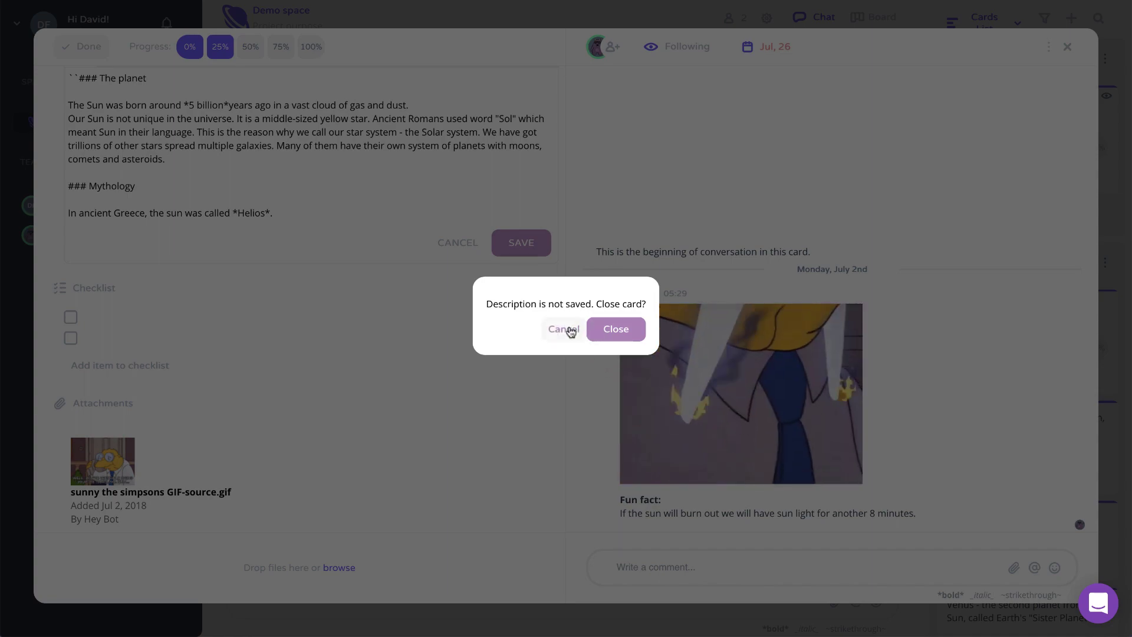
pyautogui.click(616, 330)
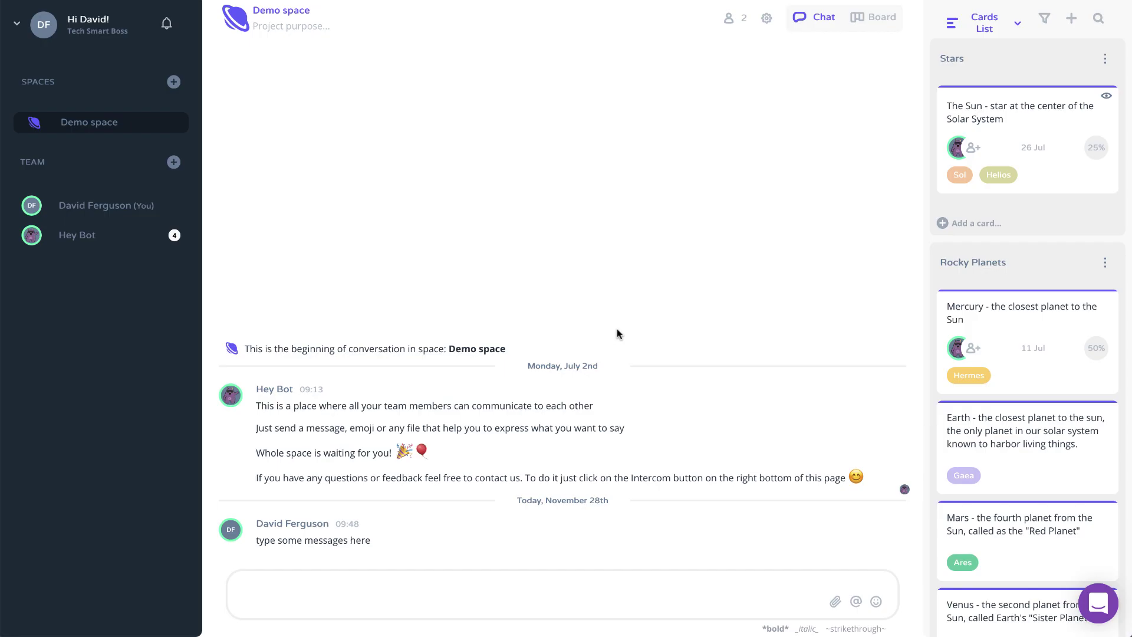
pyautogui.click(979, 225)
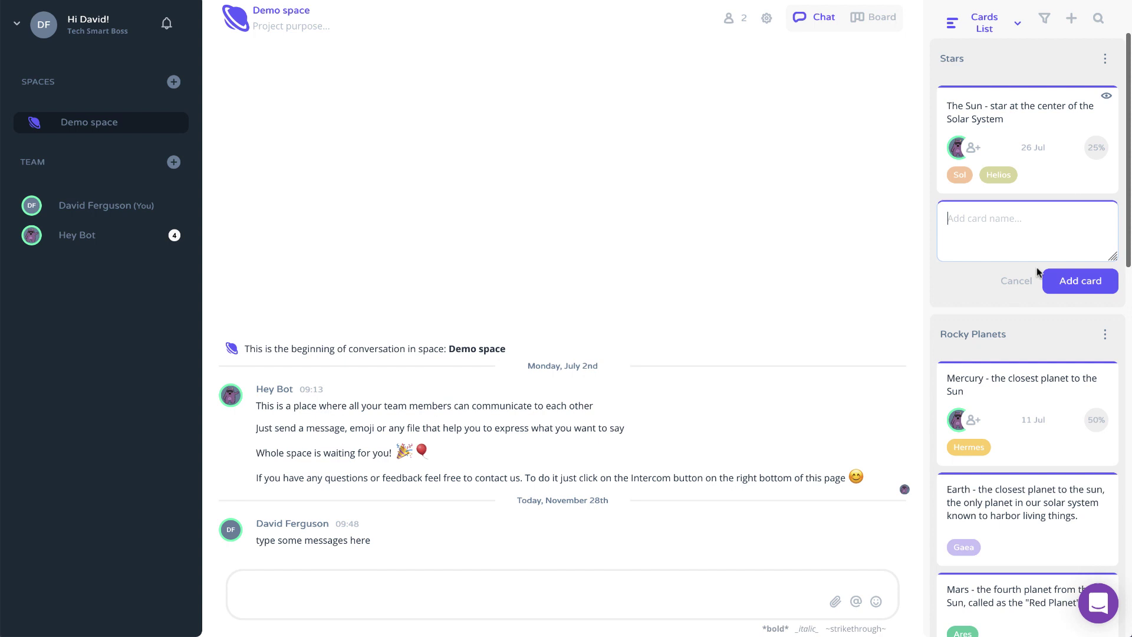
pyautogui.write('testing')
pyautogui.click(1087, 282)
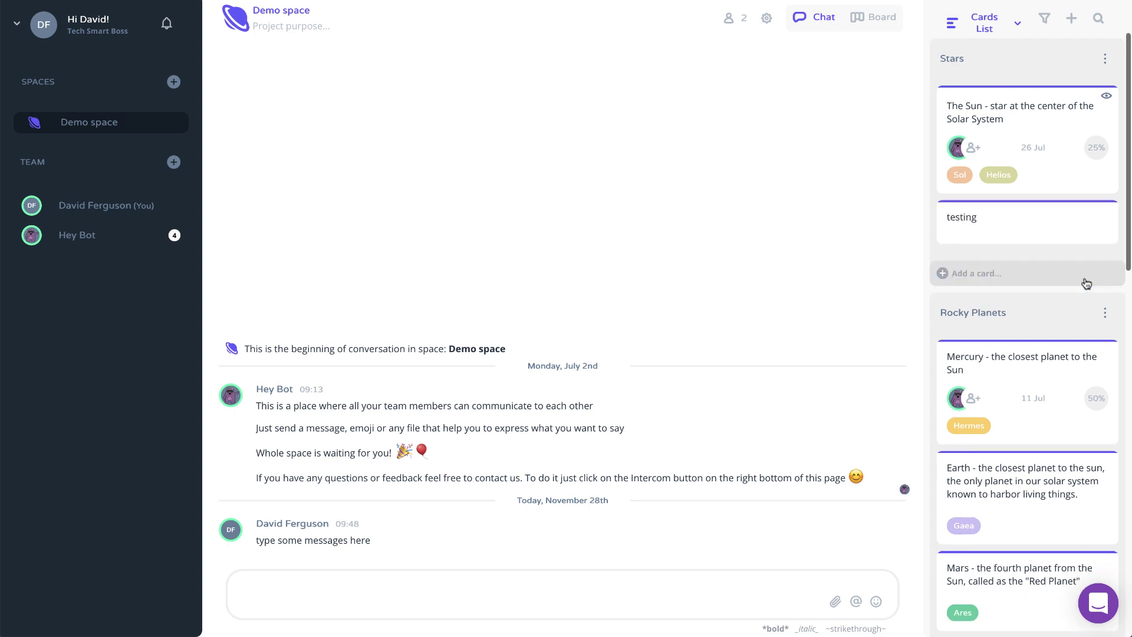
pyautogui.click(988, 229)
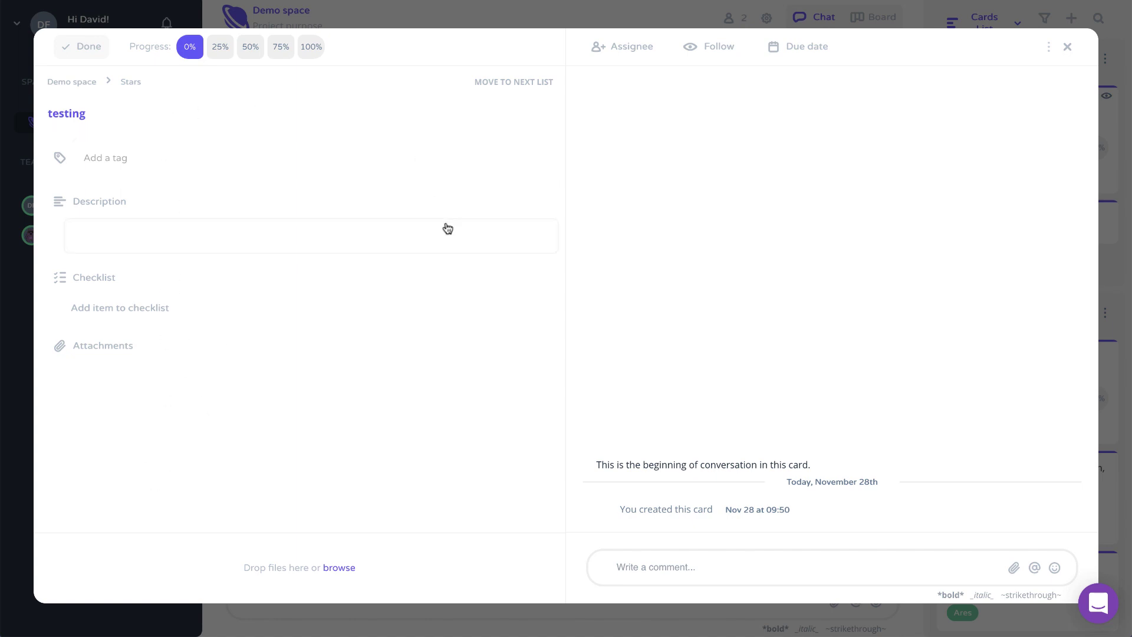
pyautogui.click(1067, 47)
pyautogui.click(616, 328)
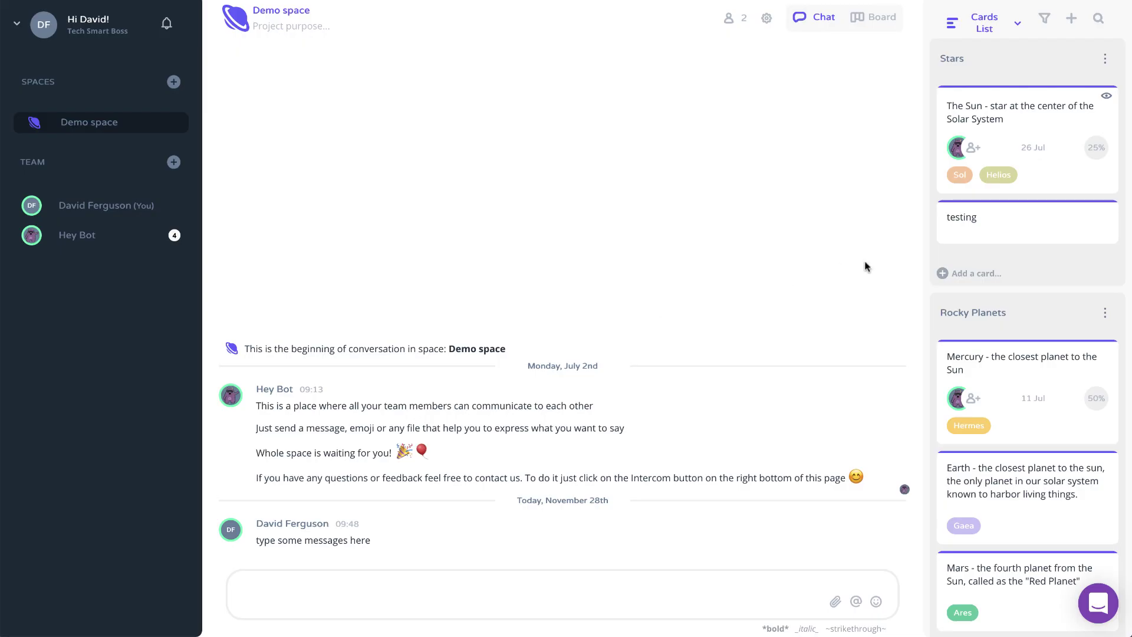
pyautogui.click(1101, 312)
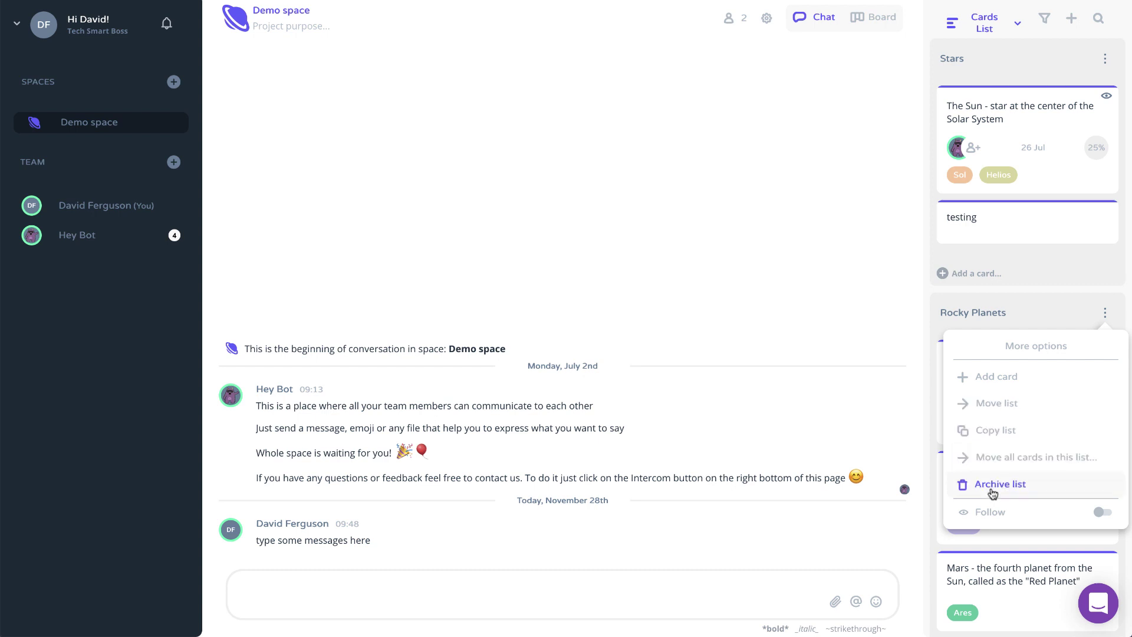
pyautogui.click(997, 403)
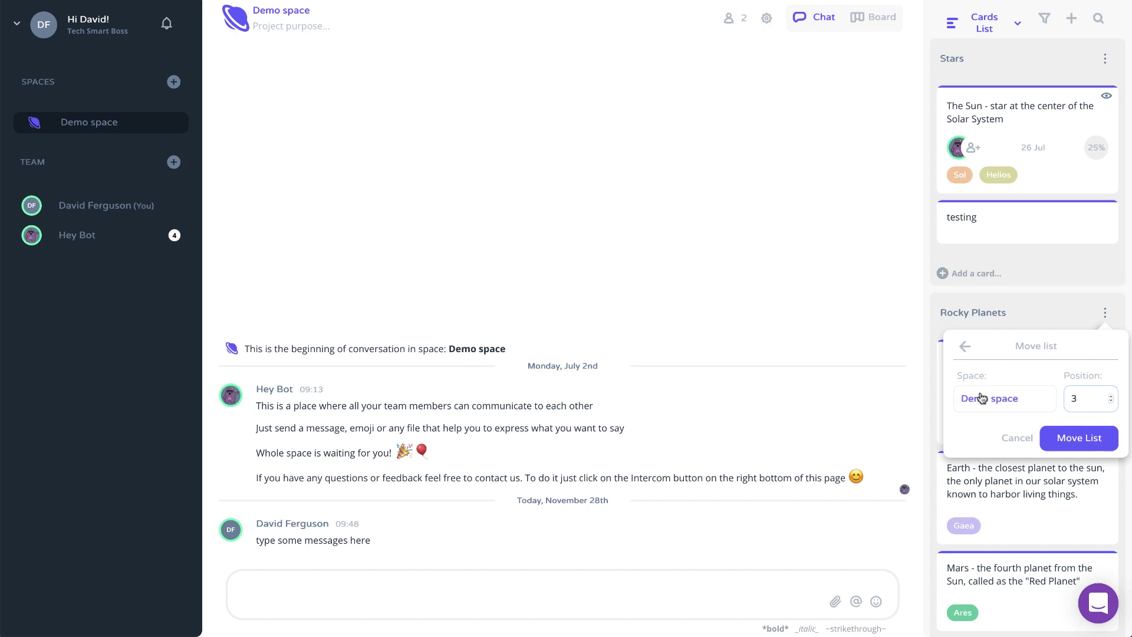
pyautogui.click(1001, 406)
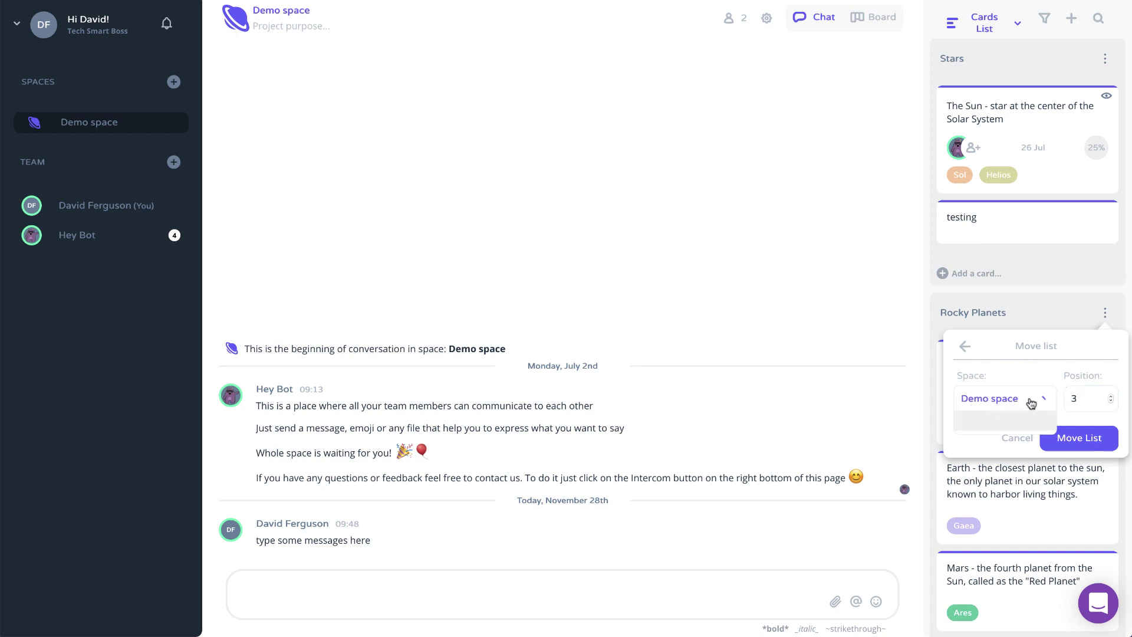
pyautogui.click(1026, 400)
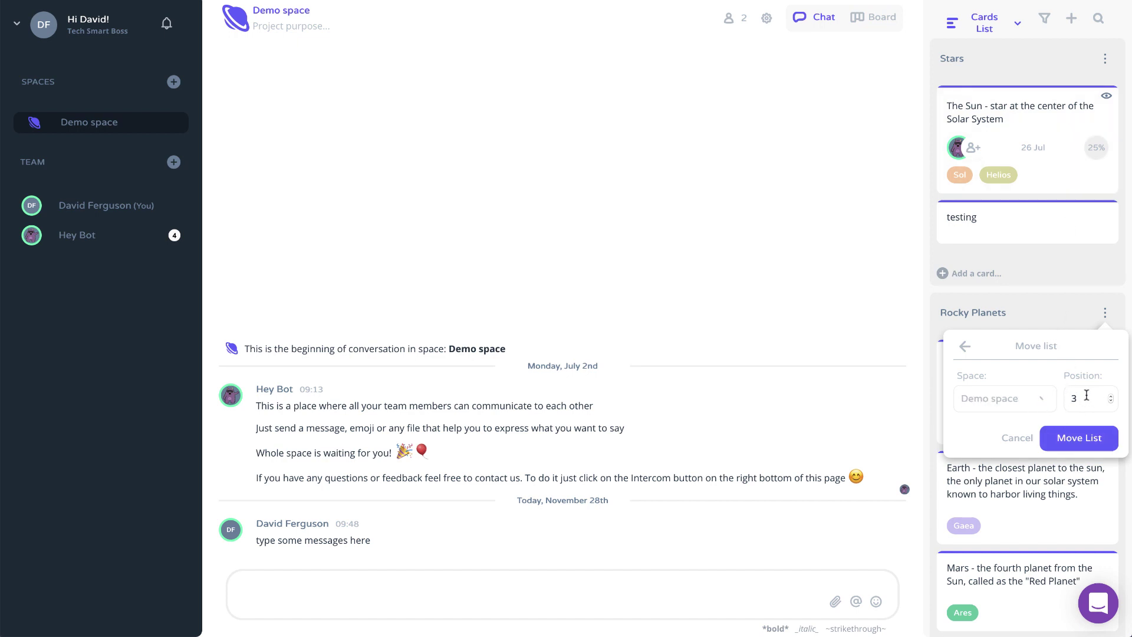
pyautogui.click(1017, 438)
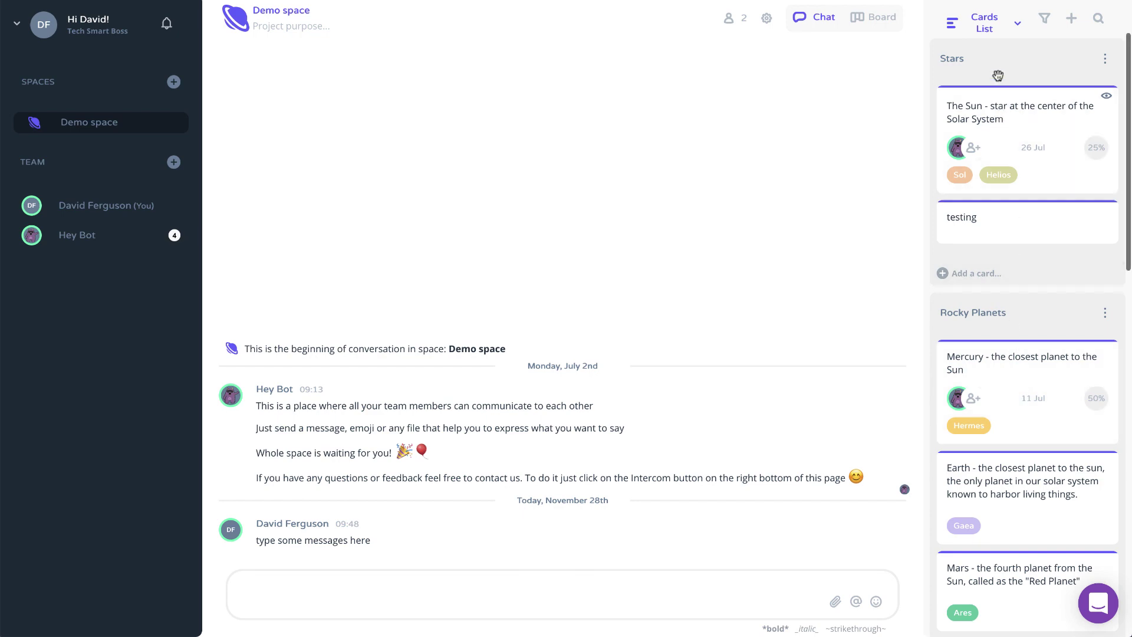
pyautogui.scroll(-15, 1024, 378)
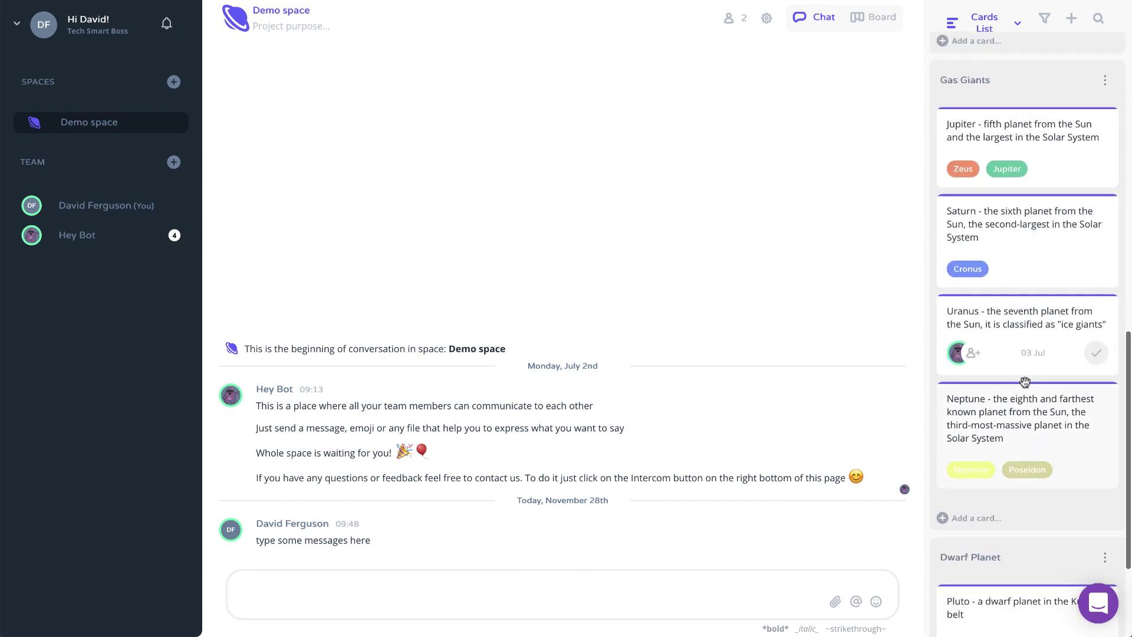
pyautogui.scroll(7, 1025, 382)
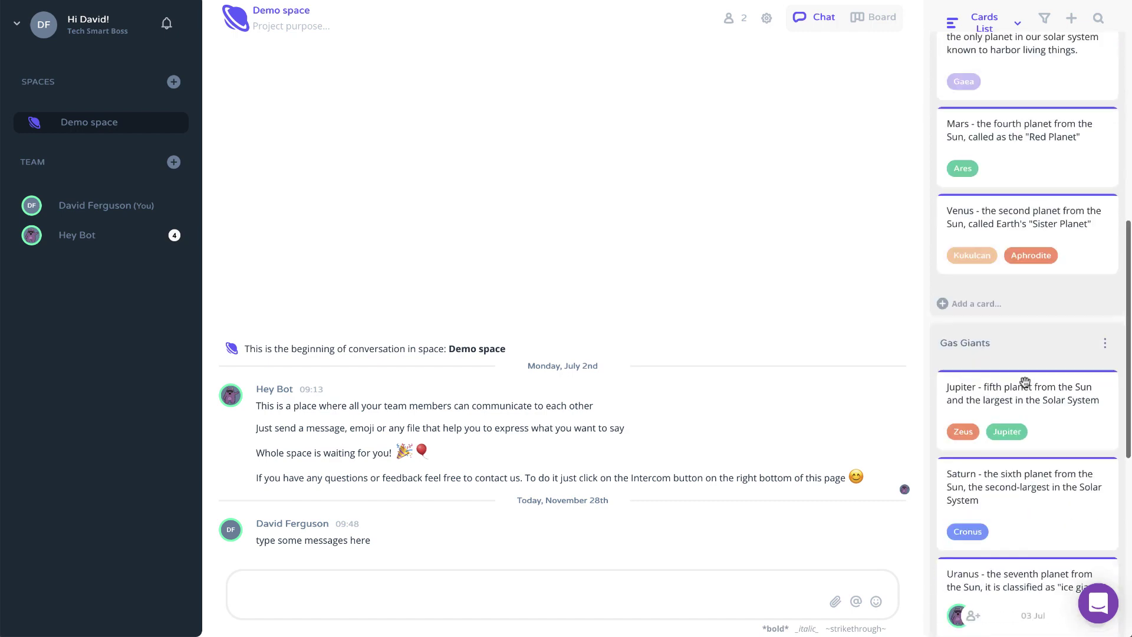
pyautogui.scroll(-8, 1025, 382)
pyautogui.scroll(10, 1025, 382)
pyautogui.scroll(-10, 1024, 382)
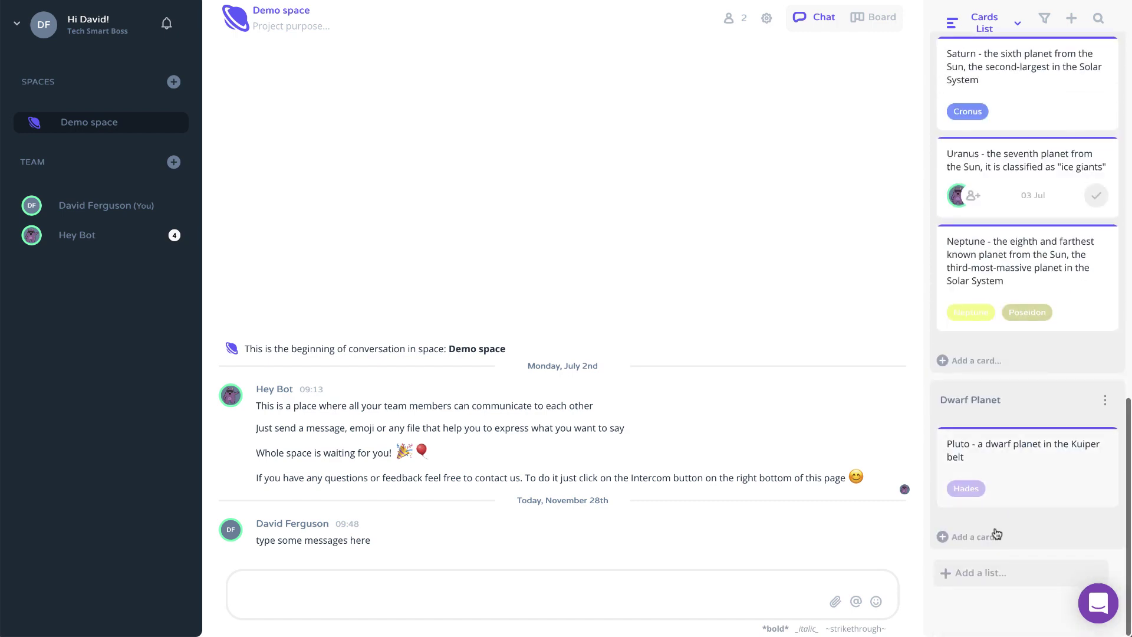
pyautogui.click(970, 578)
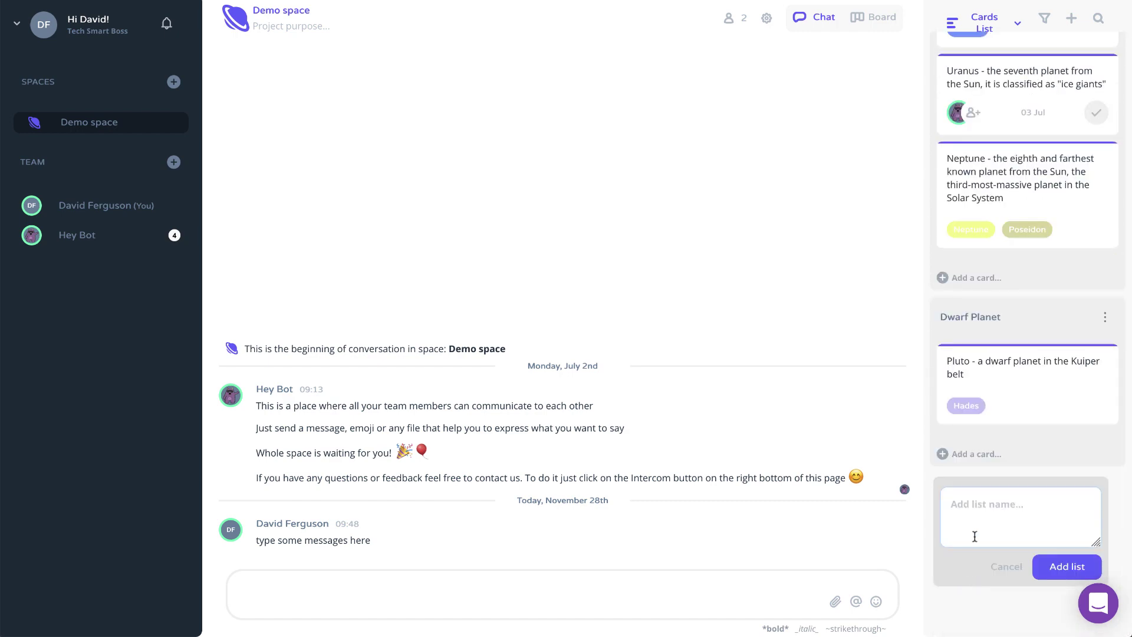
pyautogui.write('Mh')
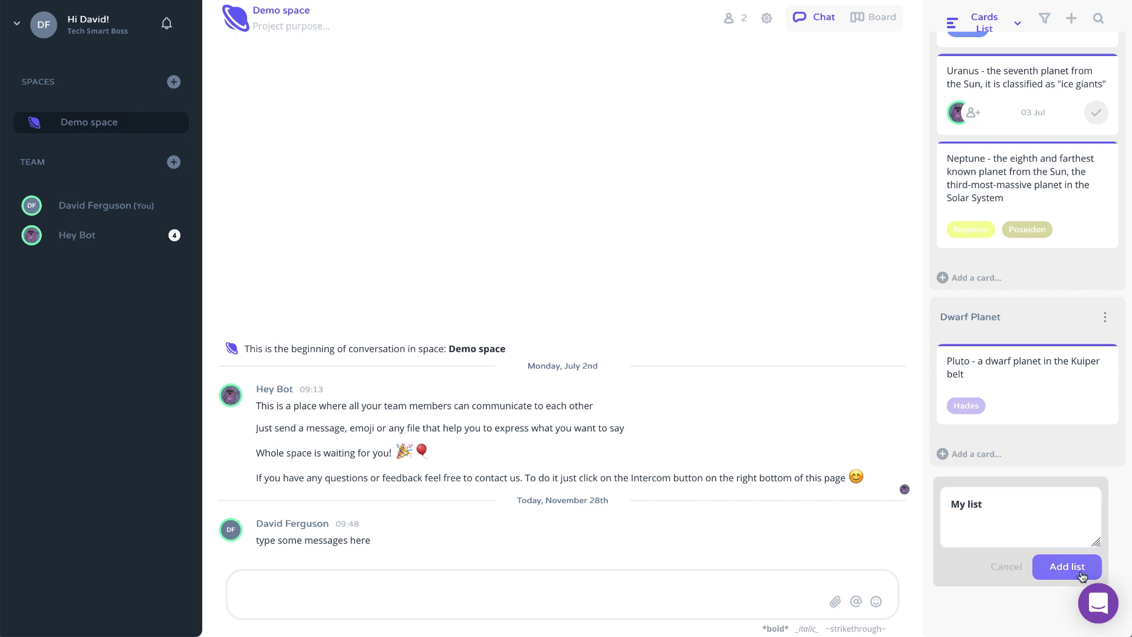
pyautogui.click(1066, 564)
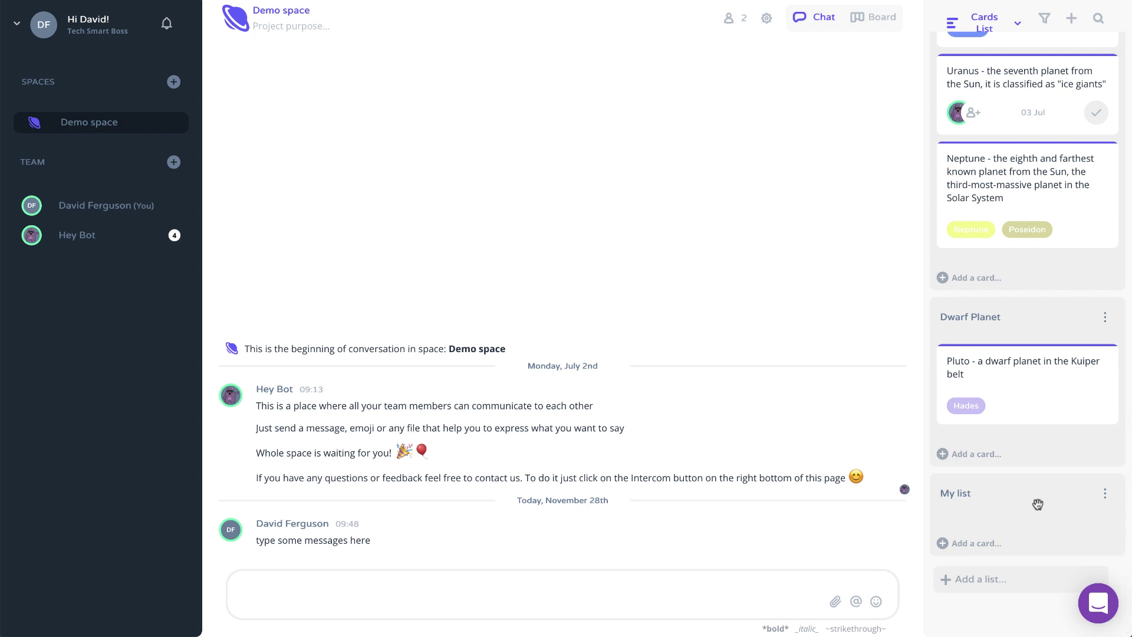
pyautogui.click(960, 546)
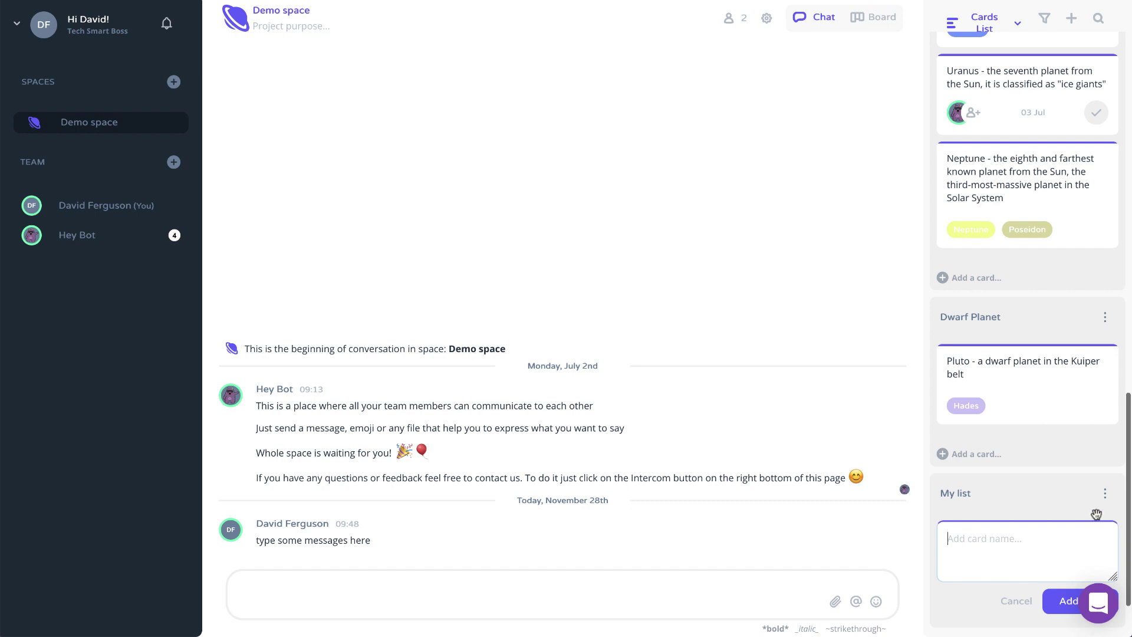
pyautogui.click(709, 591)
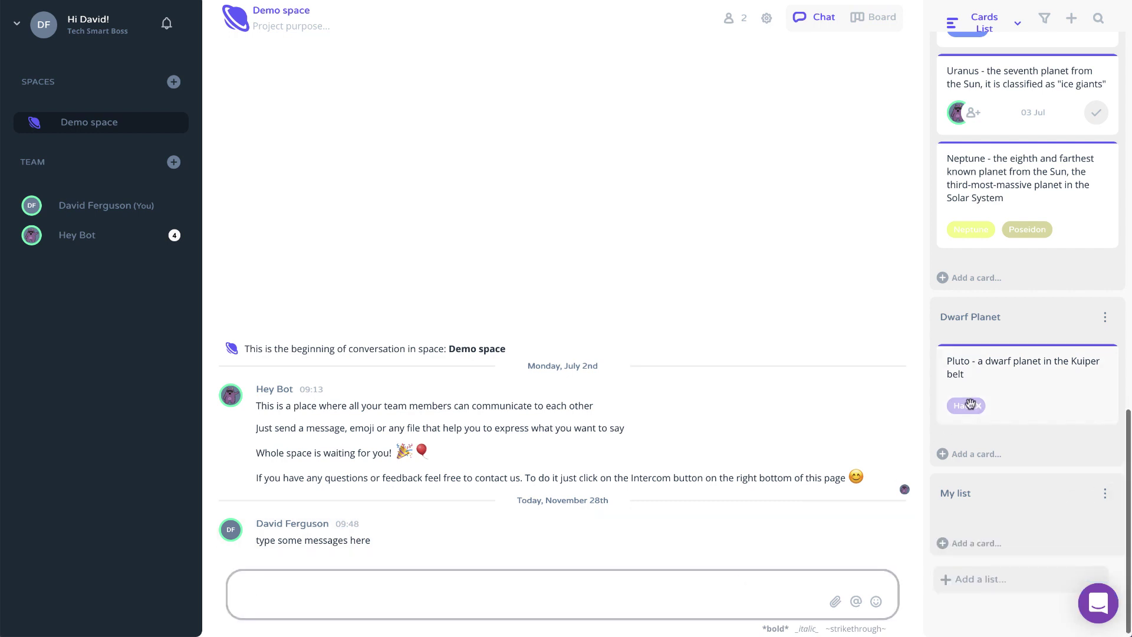
pyautogui.moveTo(972, 205); pyautogui.dragTo(519, 589)
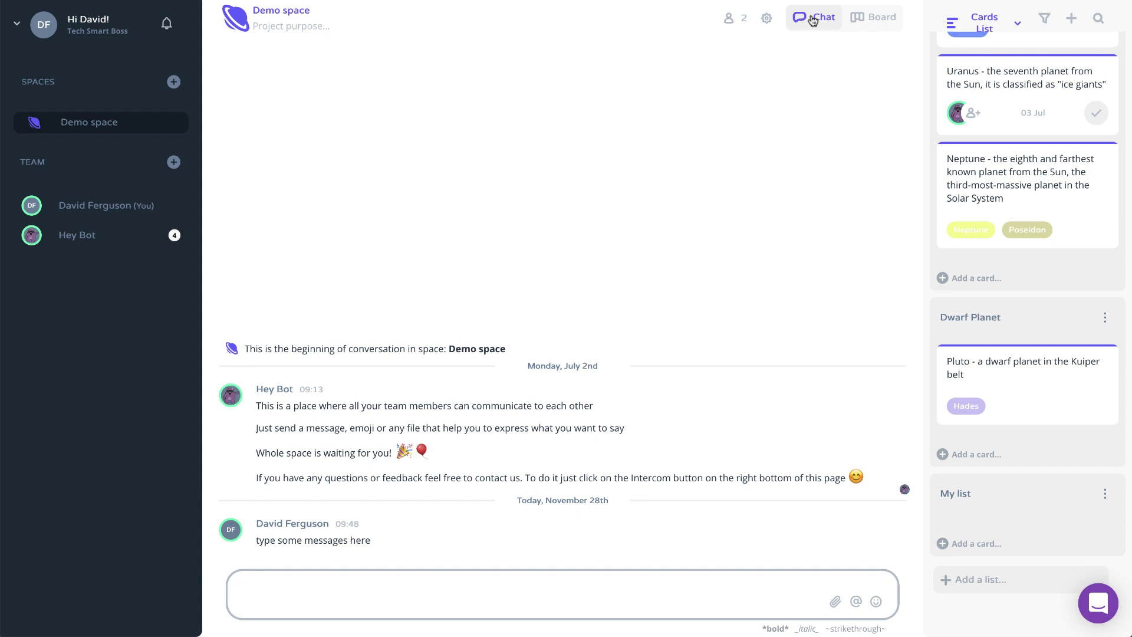
pyautogui.click(872, 18)
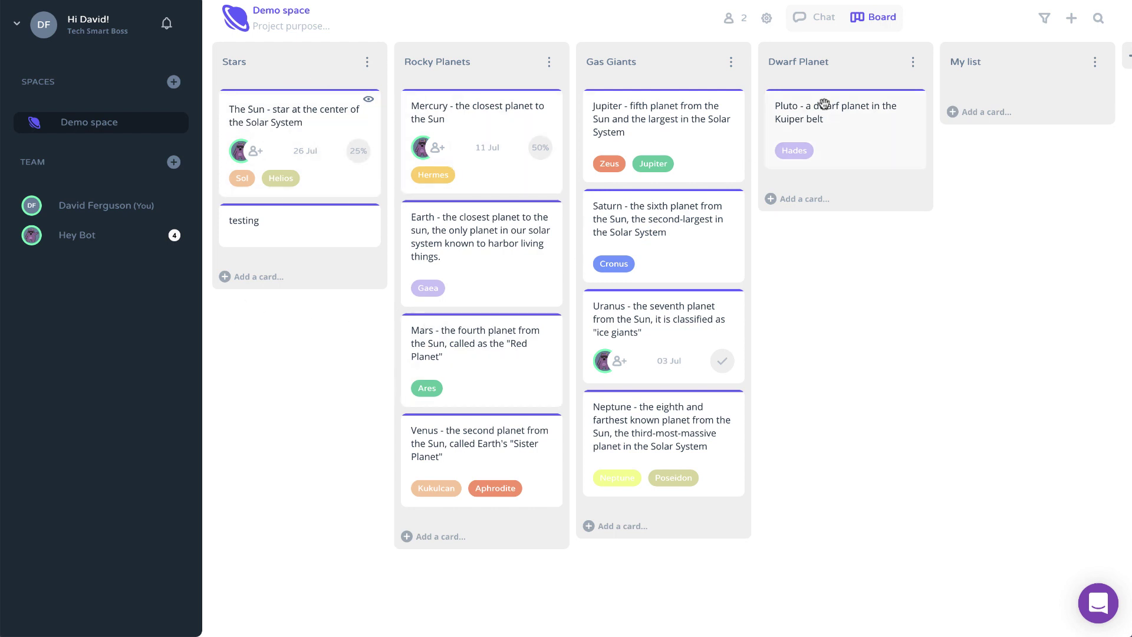
pyautogui.click(822, 19)
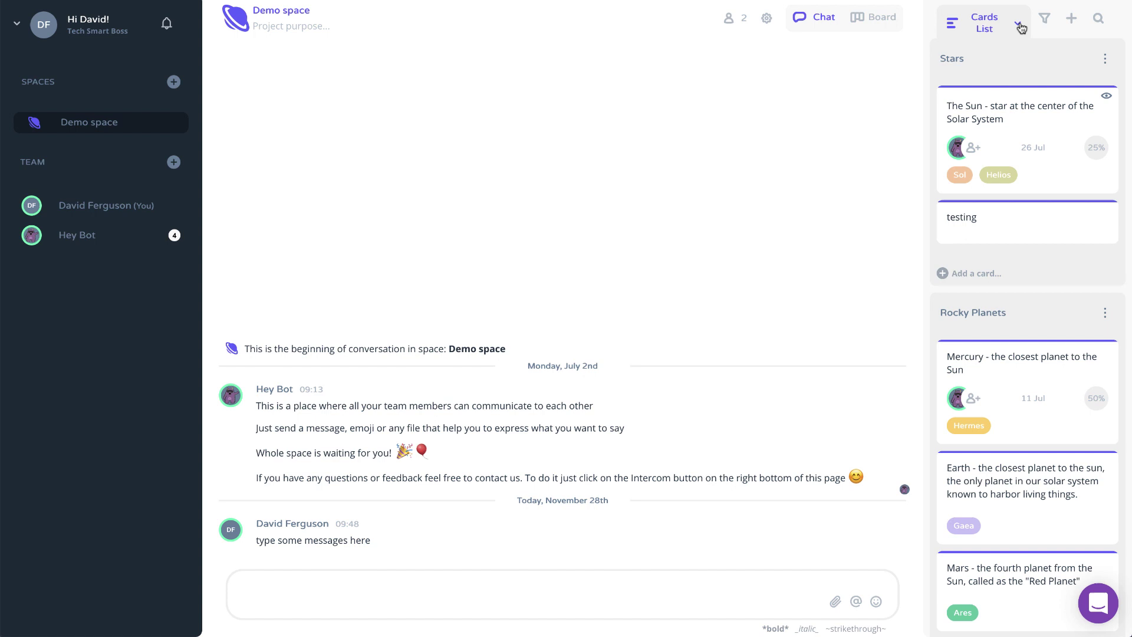
# Go through Members to the Demo space settings and set Privacy to Private
pyautogui.moveTo(1021, 28)
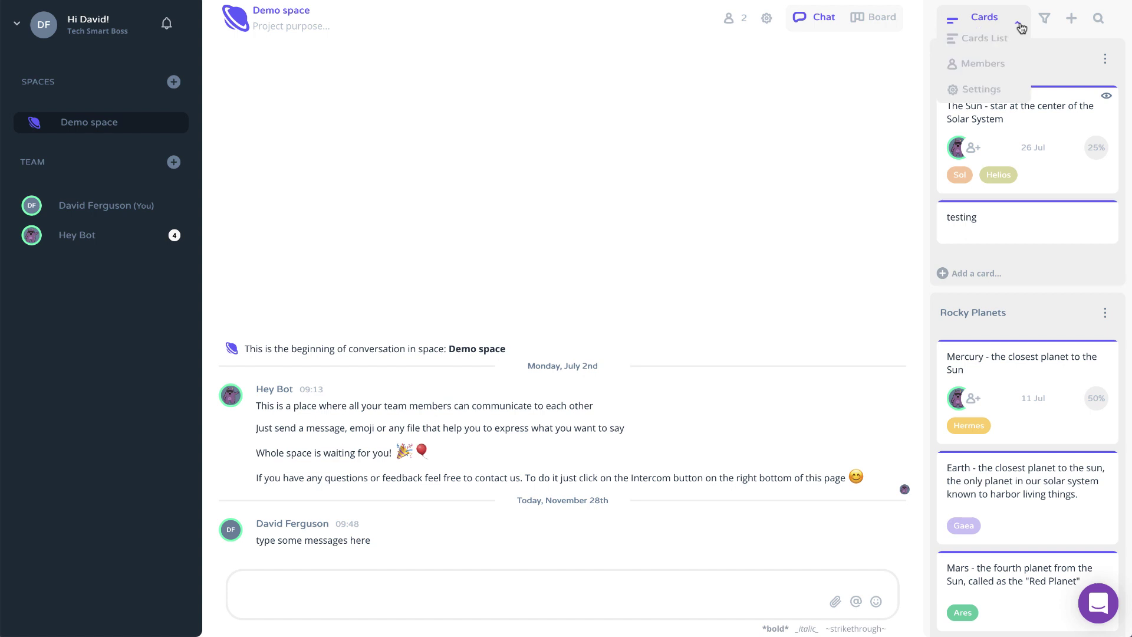
pyautogui.click(982, 64)
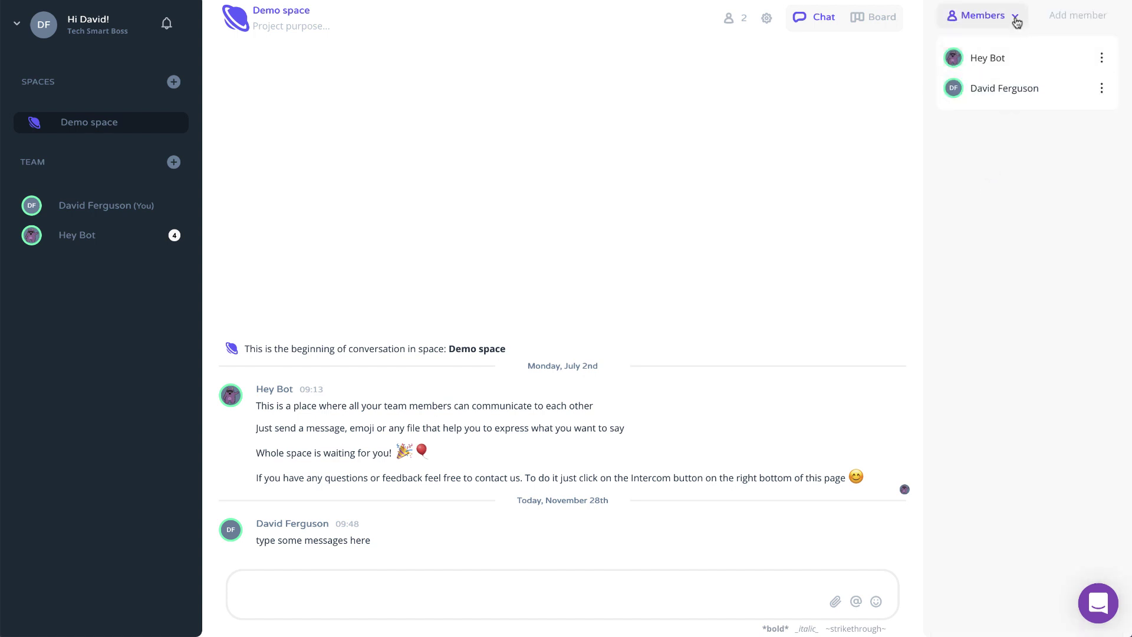
pyautogui.moveTo(1014, 19)
pyautogui.click(981, 88)
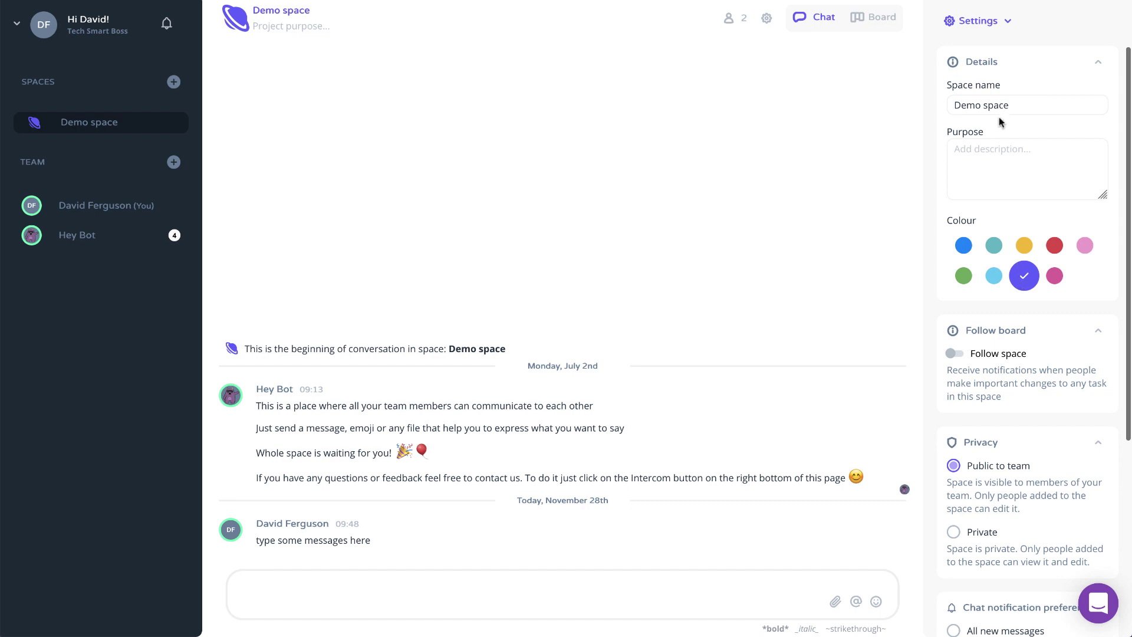
pyautogui.scroll(-5, 1010, 289)
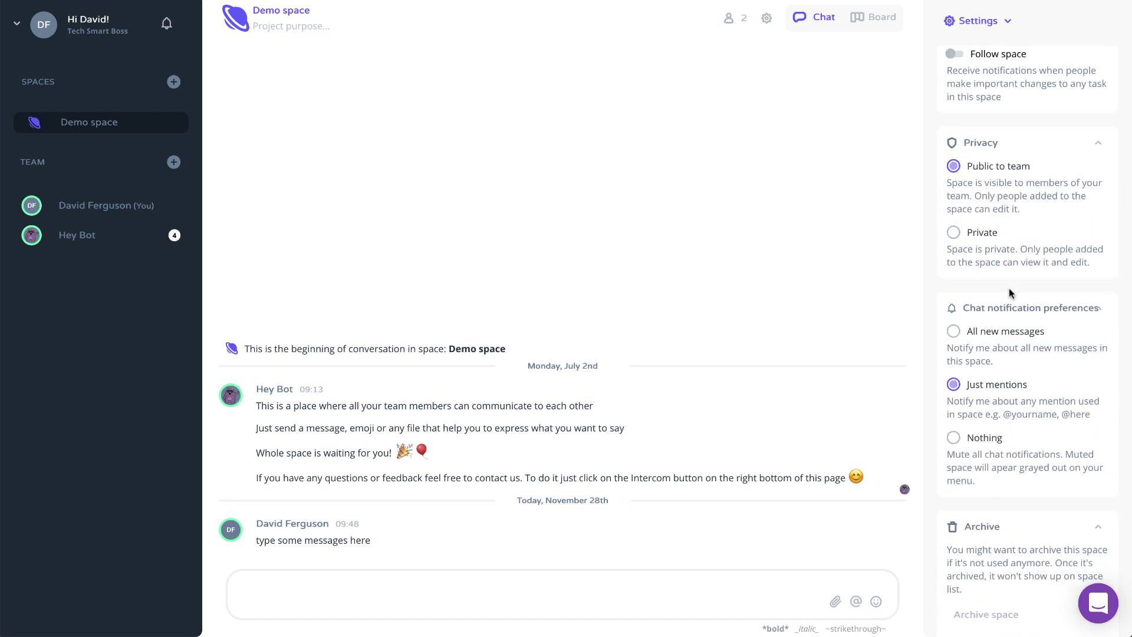
pyautogui.click(955, 234)
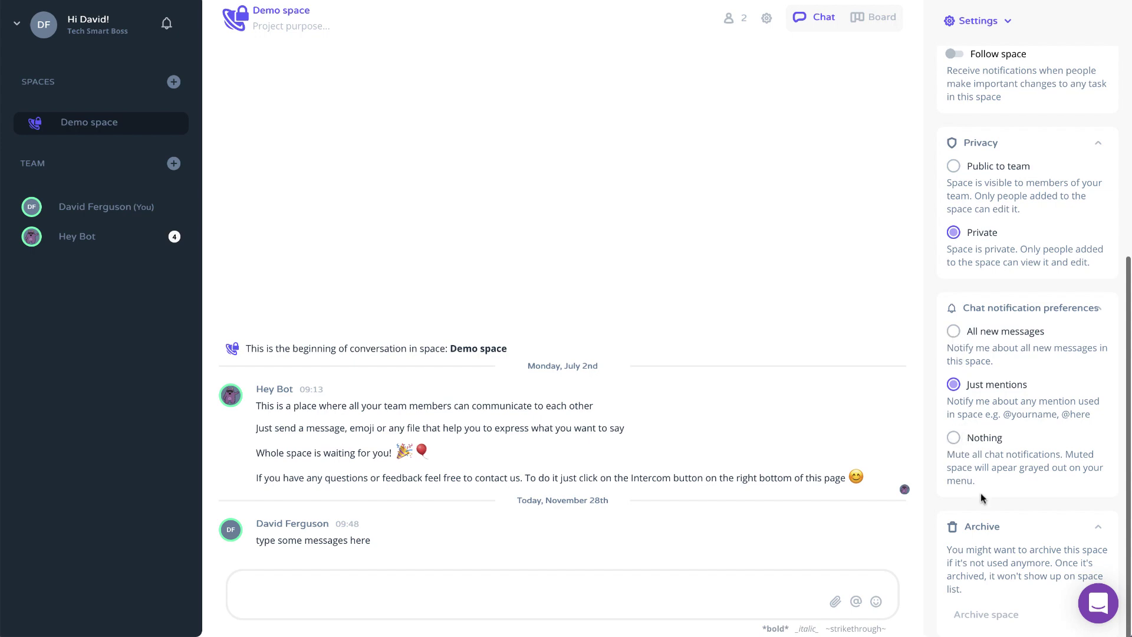
pyautogui.scroll(5, 981, 498)
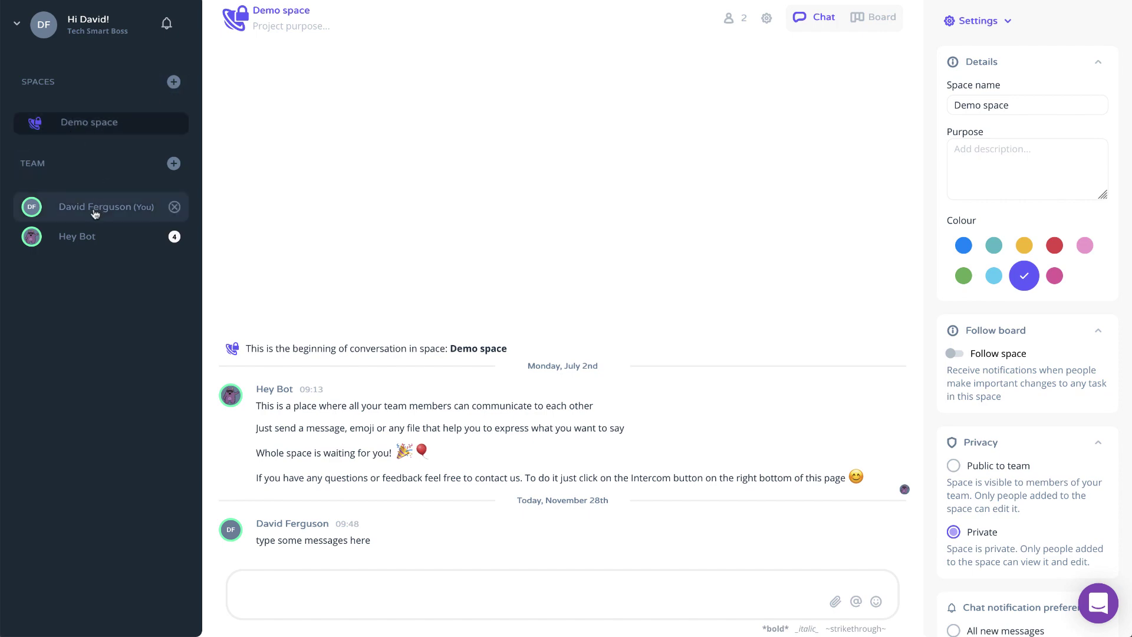
# Dismiss the team invite window, review the workspace Members and Add-ons settings, then close them
pyautogui.click(173, 163)
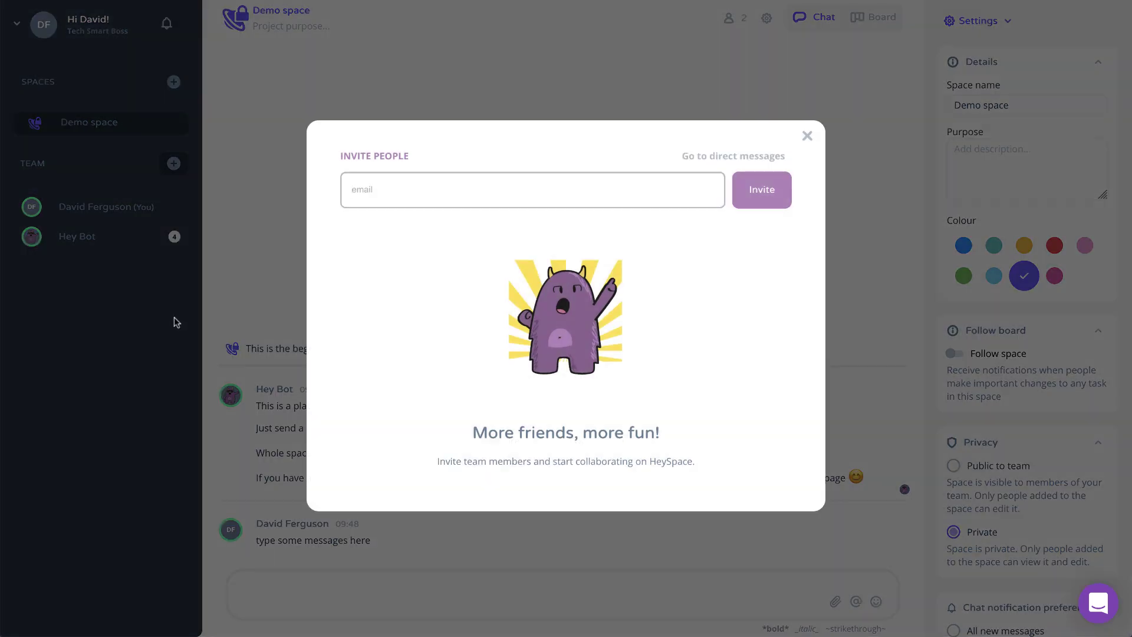
pyautogui.click(805, 138)
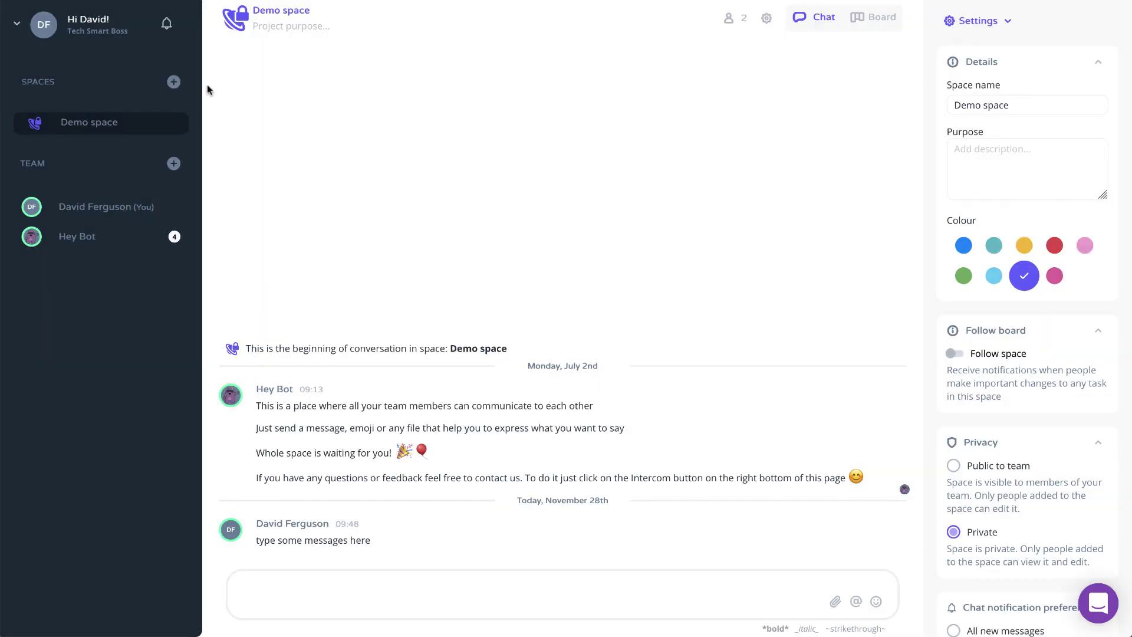
pyautogui.click(18, 26)
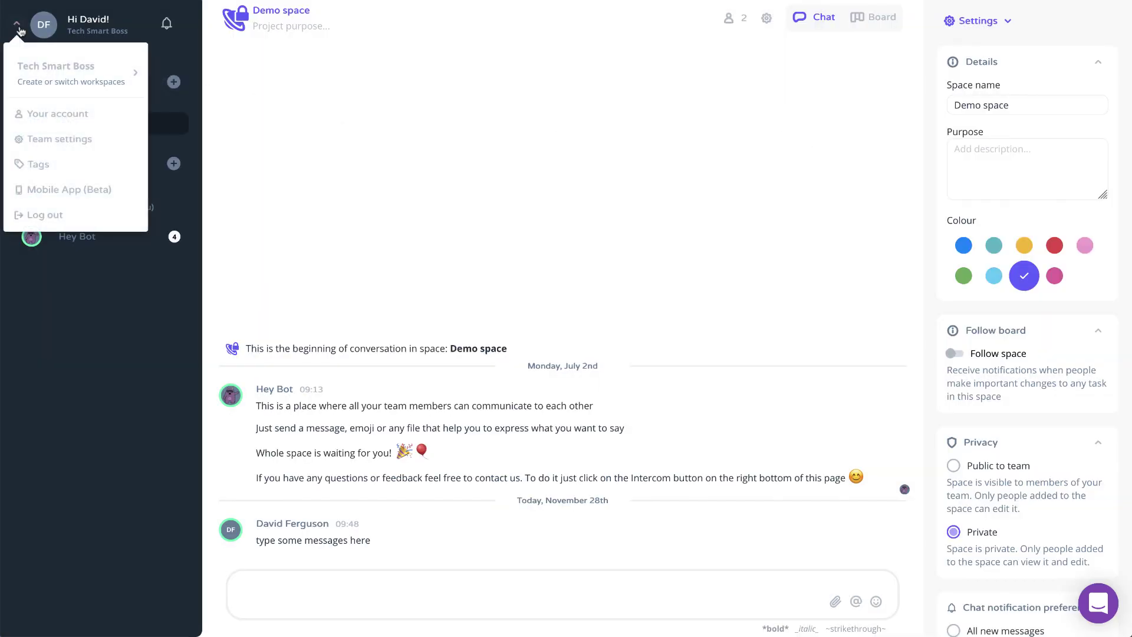
pyautogui.moveTo(81, 81)
pyautogui.click(55, 140)
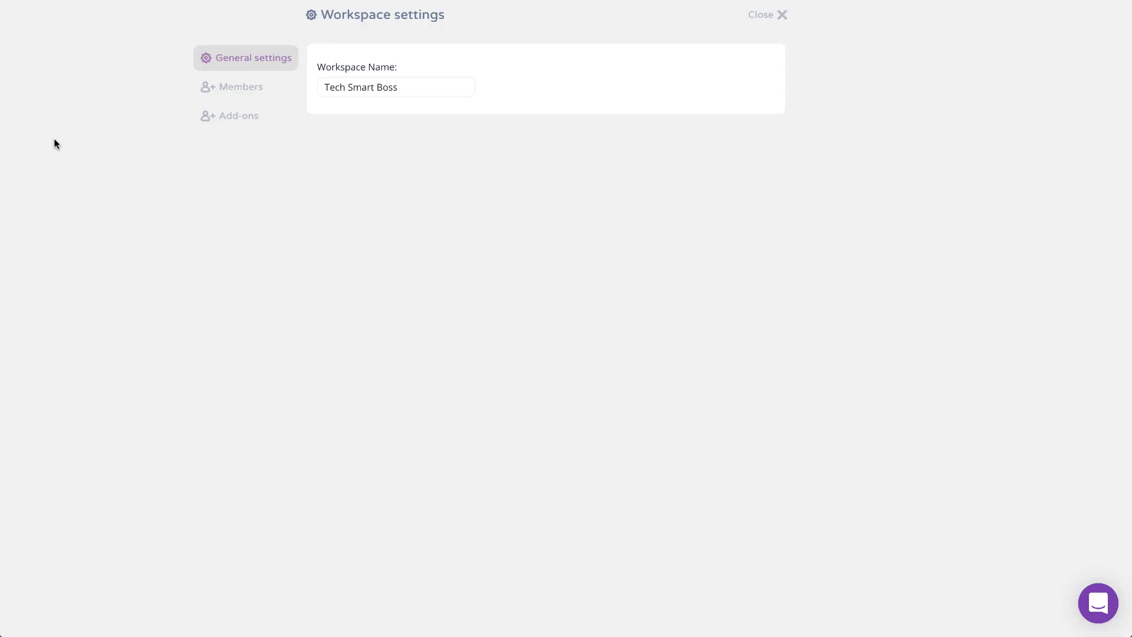
pyautogui.click(244, 93)
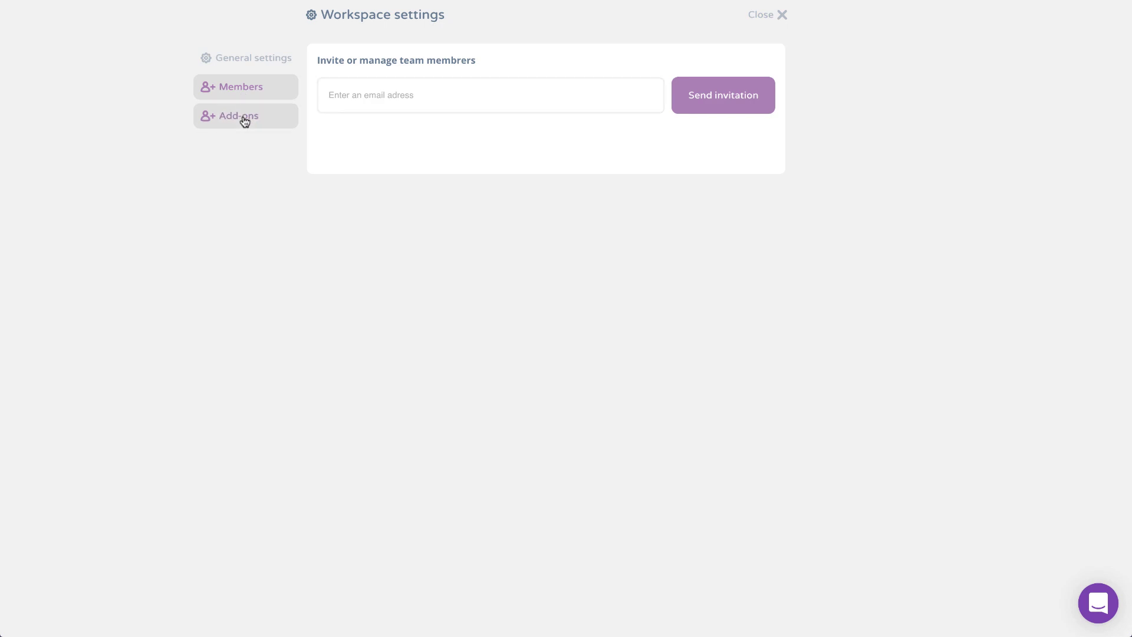
pyautogui.click(253, 119)
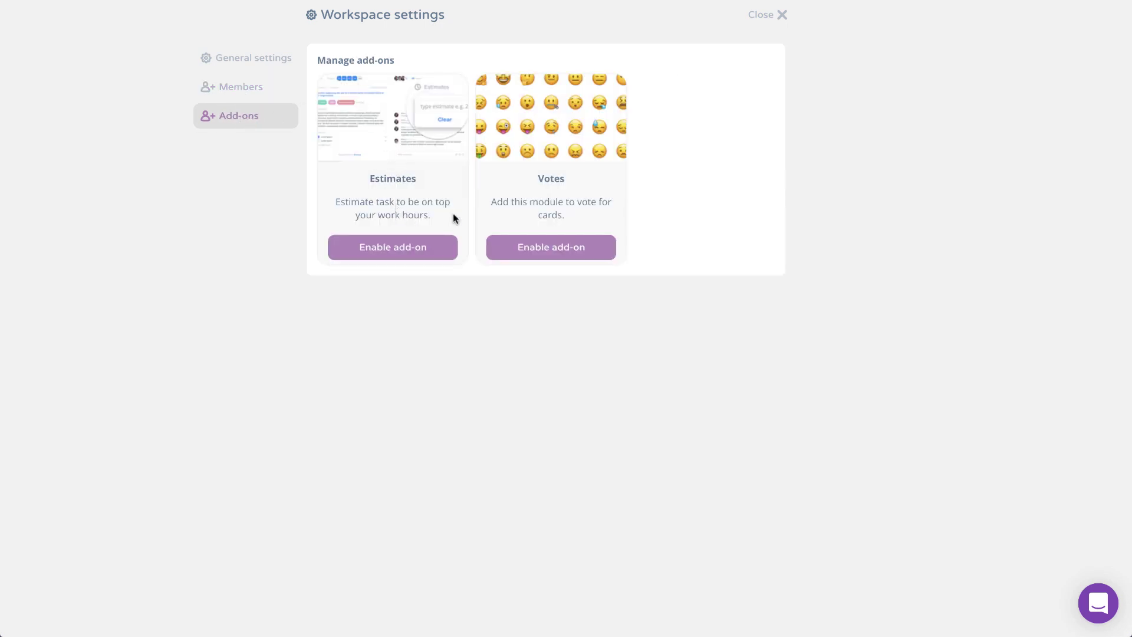
pyautogui.click(766, 15)
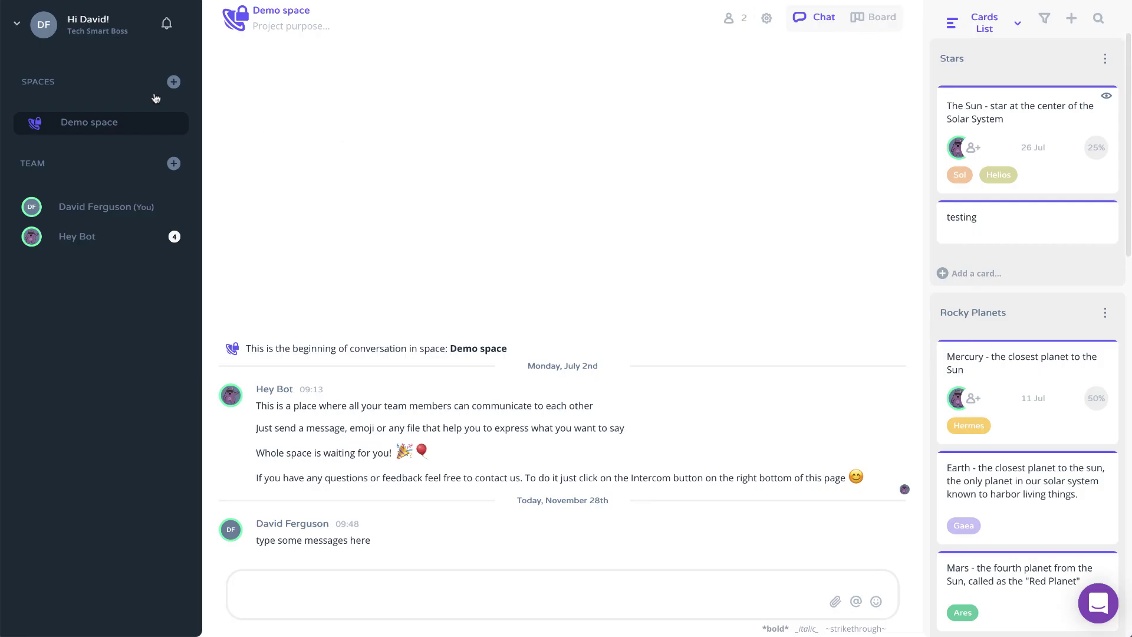
# Open the Tags page from the account menu and scroll through its tag list
pyautogui.click(15, 27)
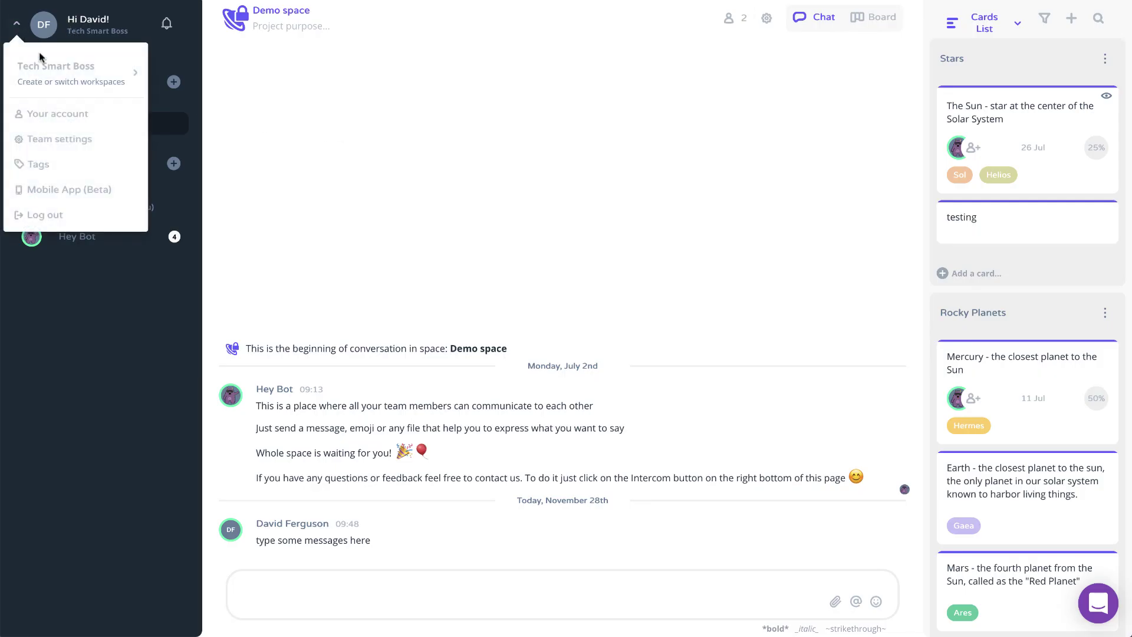
pyautogui.click(38, 165)
pyautogui.scroll(-1, 285, 447)
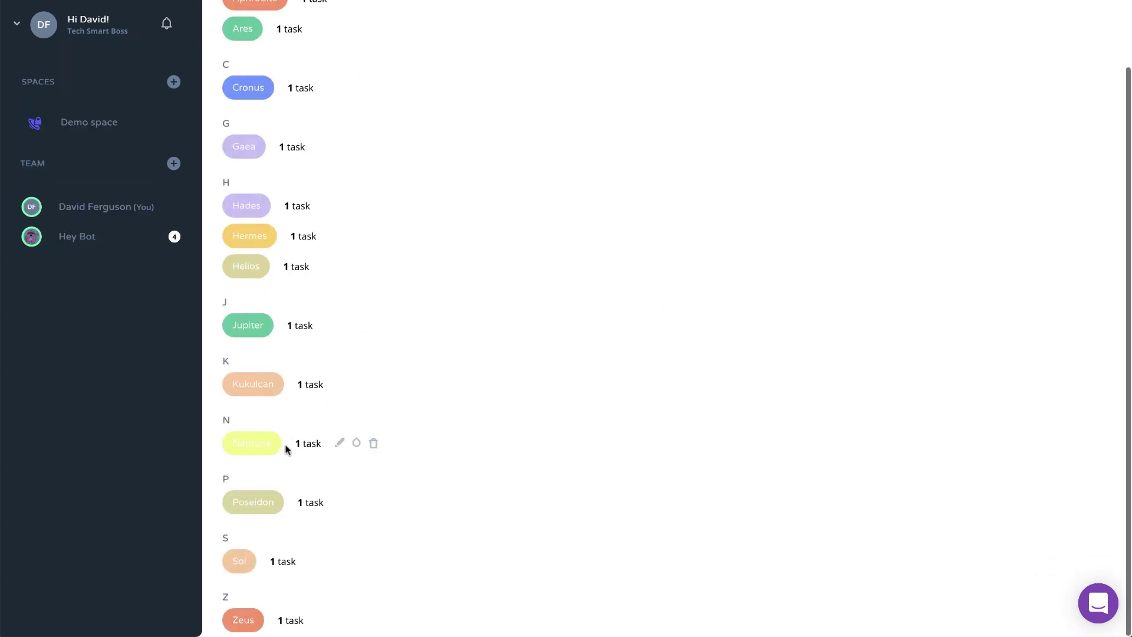
pyautogui.scroll(1, 285, 447)
pyautogui.scroll(-1, 258, 474)
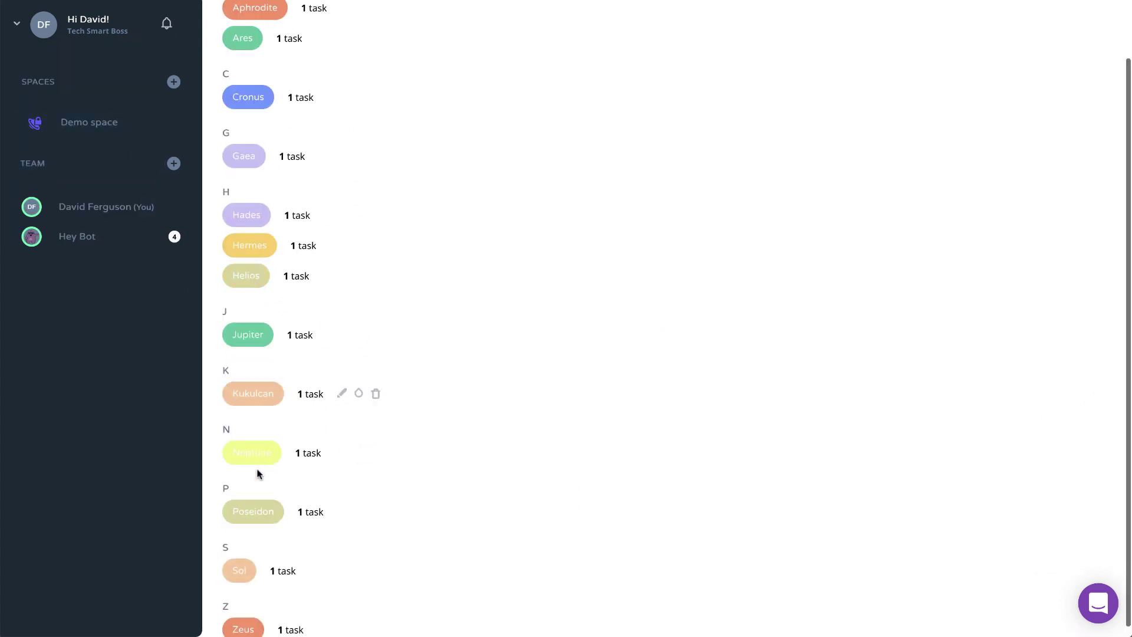
pyautogui.scroll(1, 258, 474)
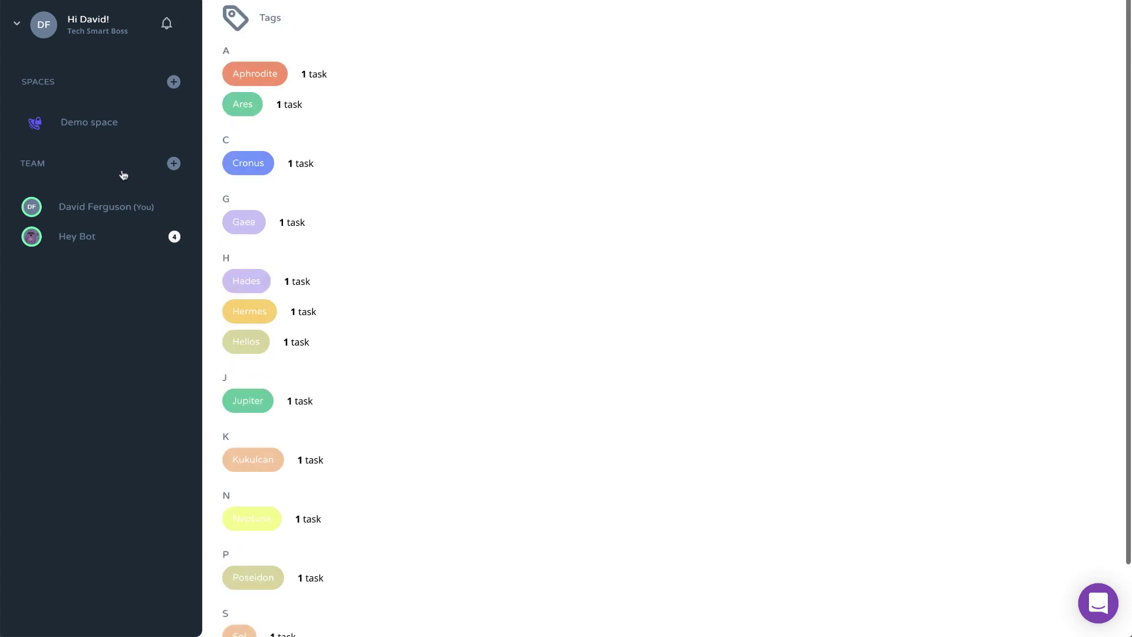
# Open the Mobile App (Beta) download page, then bring up the account menu again
pyautogui.click(24, 33)
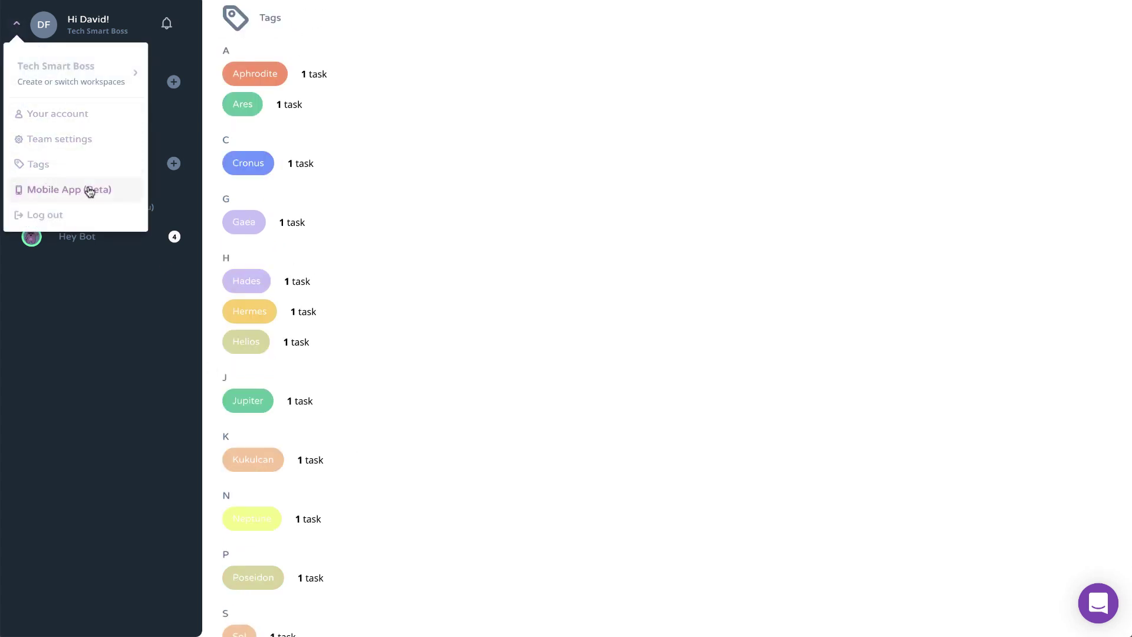
pyautogui.click(89, 190)
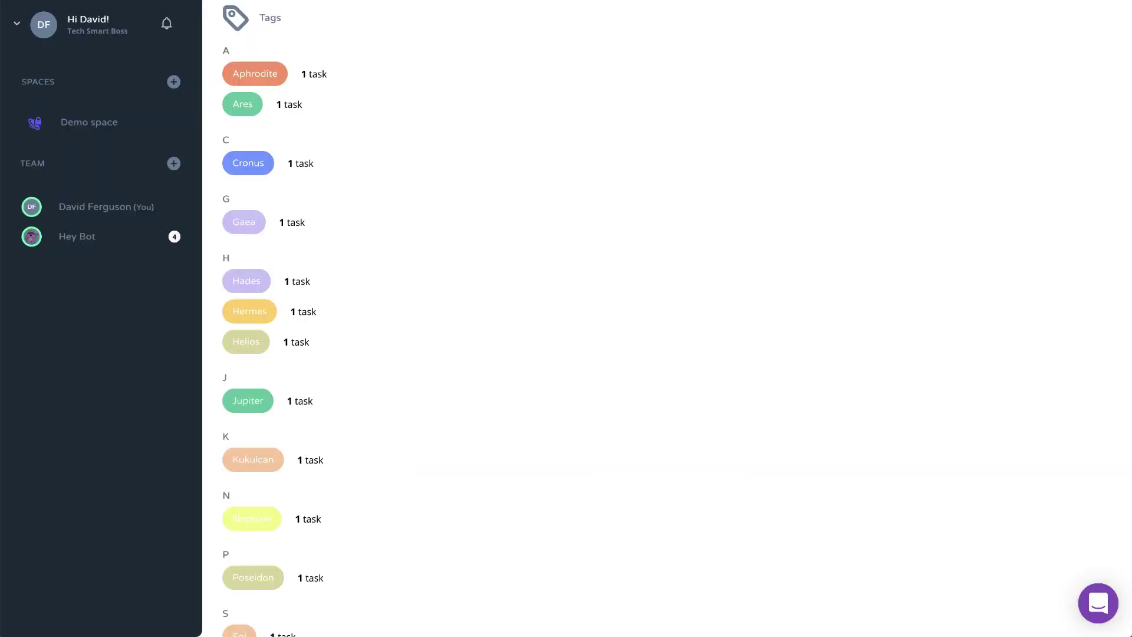
pyautogui.click(25, 29)
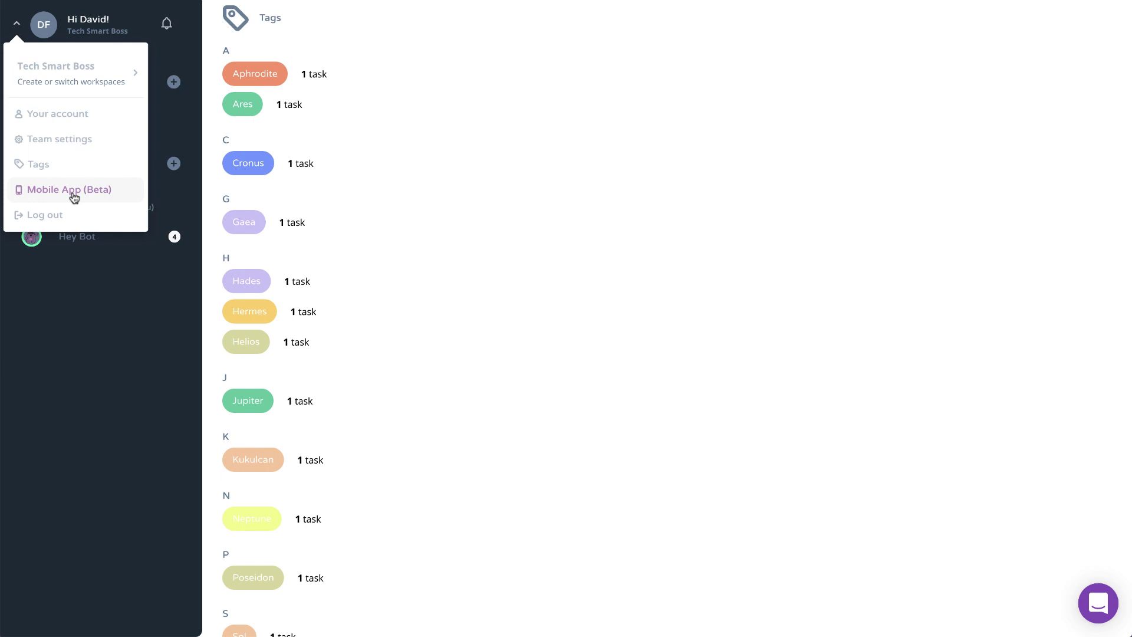
# Review your account's Notification preferences and Profile settings, then close the account settings
pyautogui.click(54, 115)
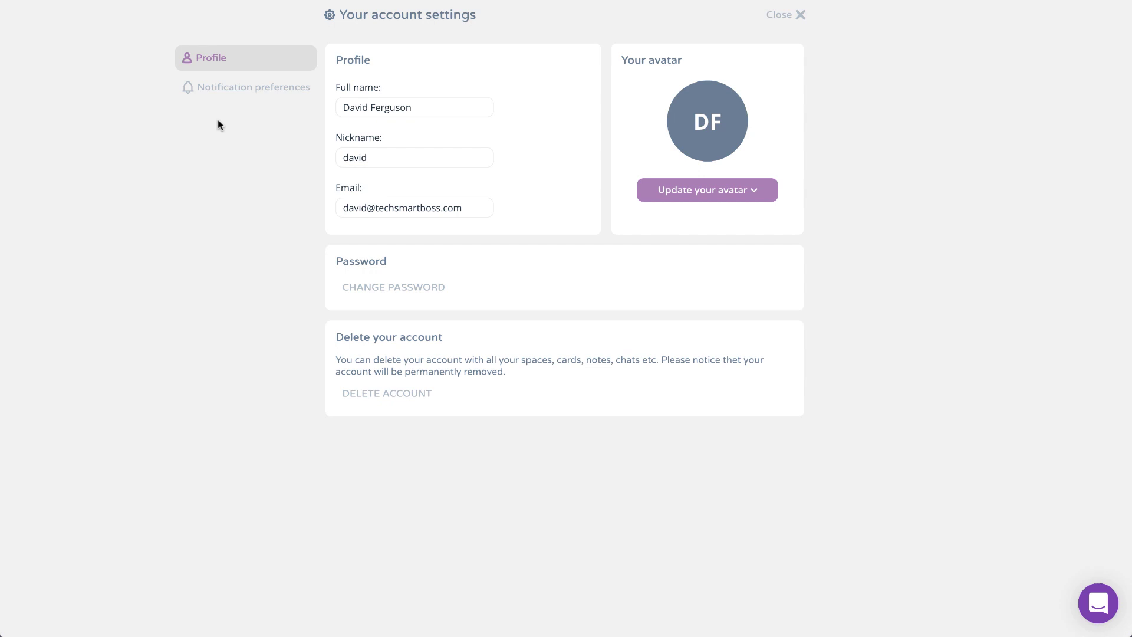
pyautogui.click(251, 89)
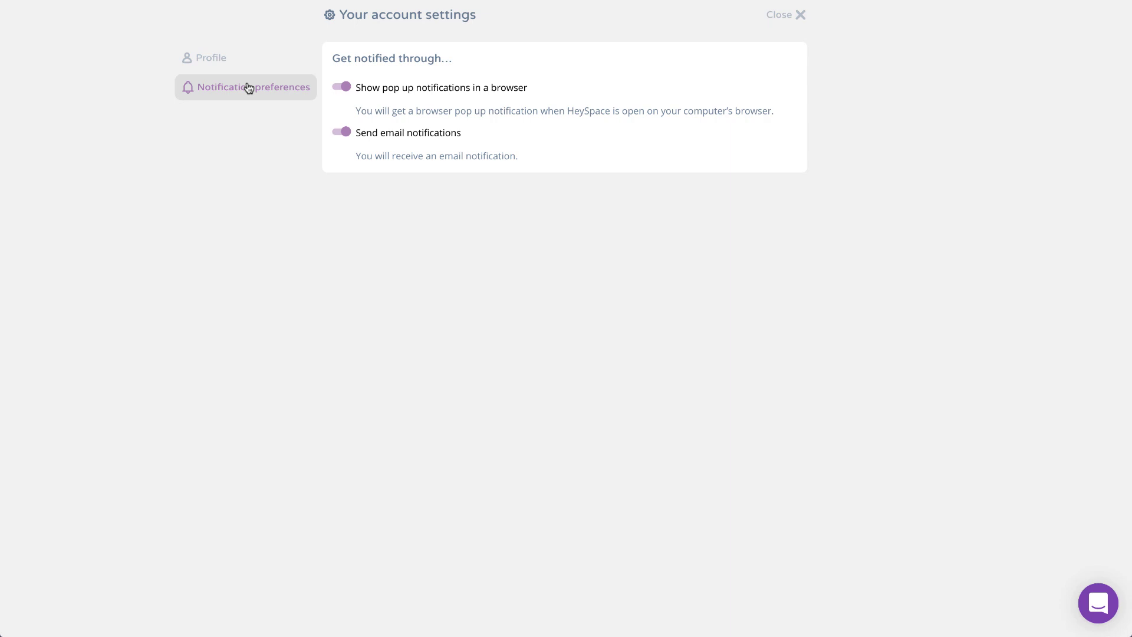
pyautogui.click(219, 61)
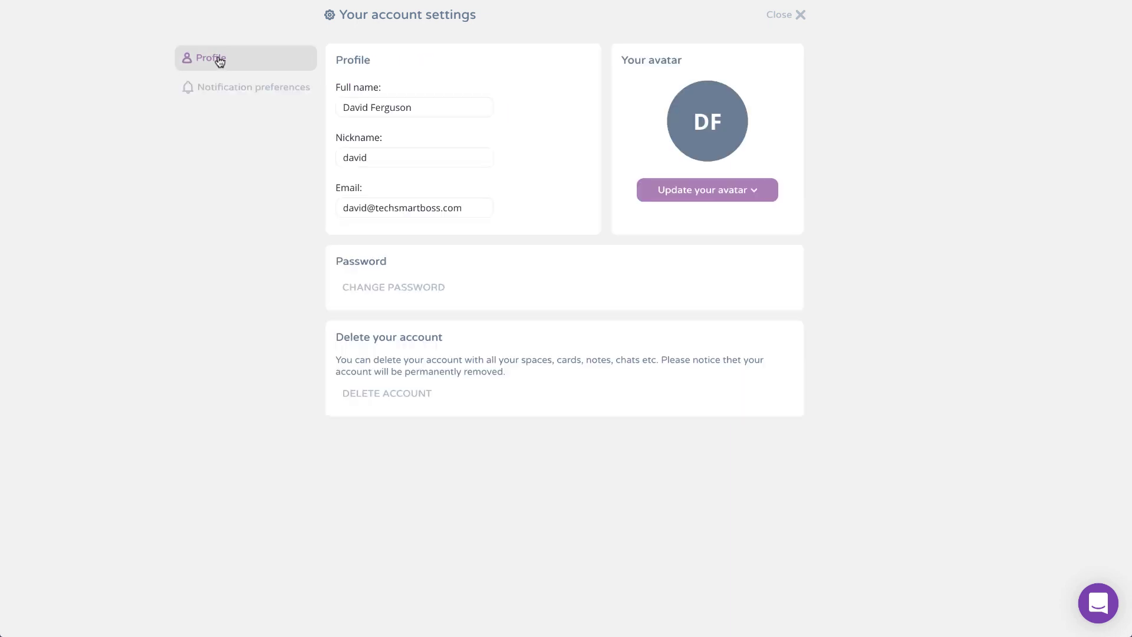
pyautogui.click(788, 17)
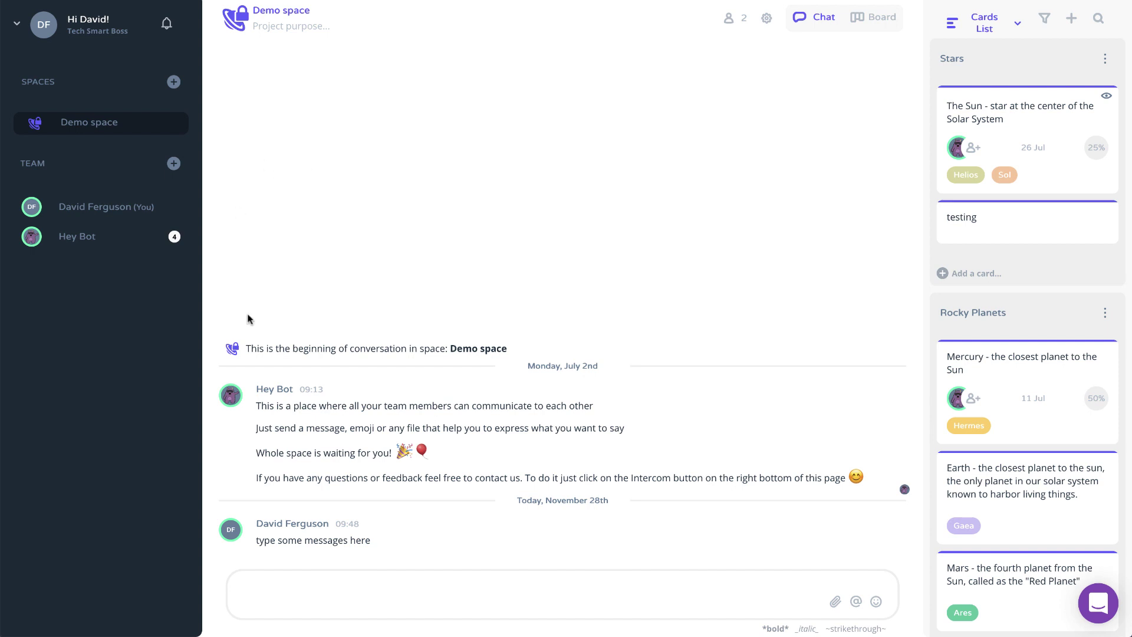
# Open the Demo space settings panel to check that Privacy is set to Private
pyautogui.moveTo(378, 395)
pyautogui.click(766, 18)
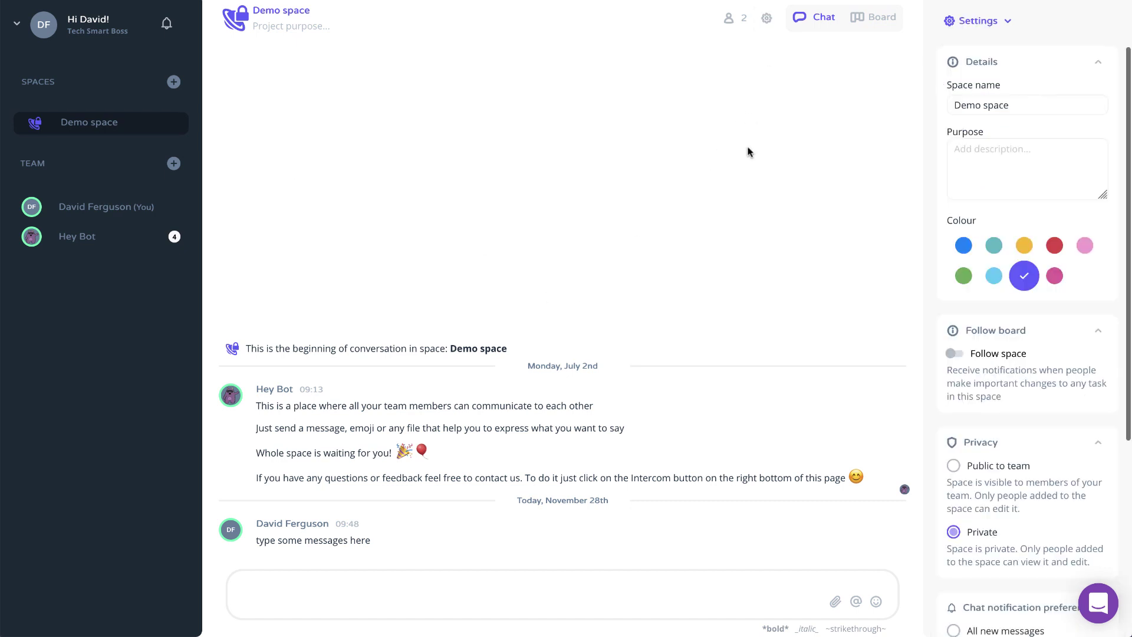